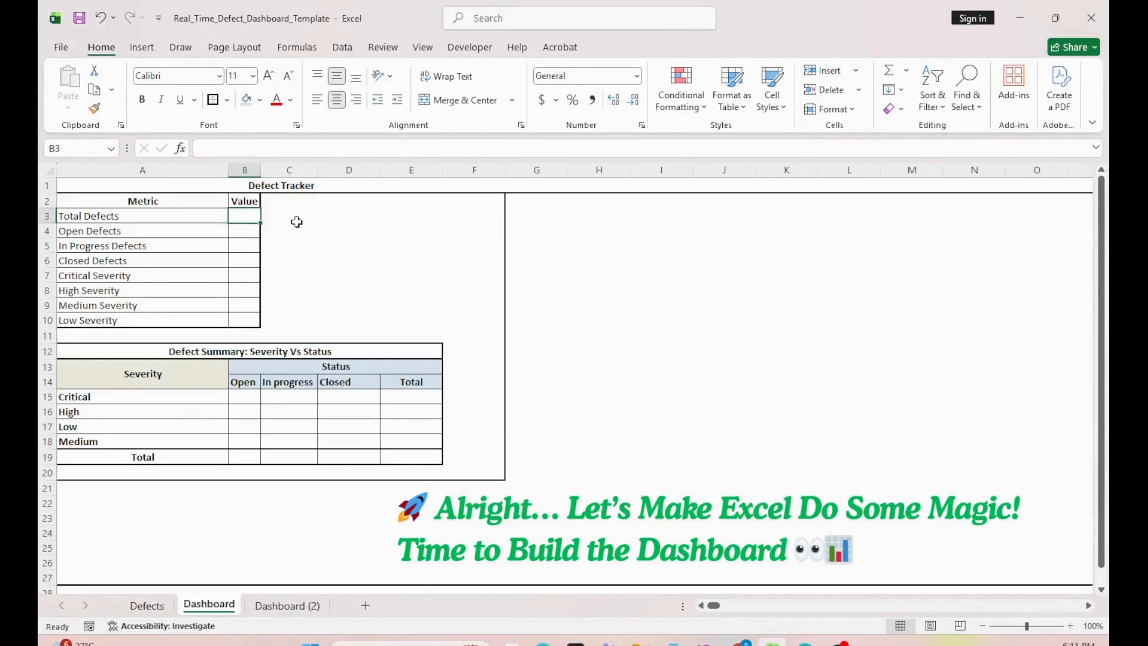
Step: Fill the Total Defects value with a COUNTA formula over the Defects sheet's Status range F2:F30
type("=counta(")
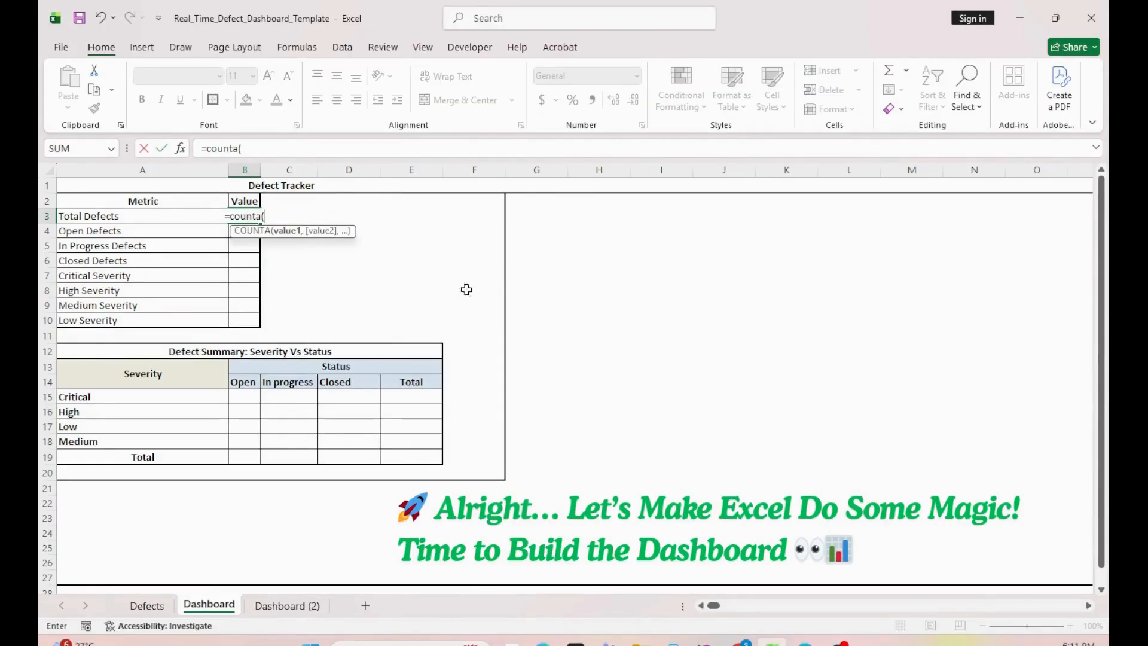
left_click(146, 605)
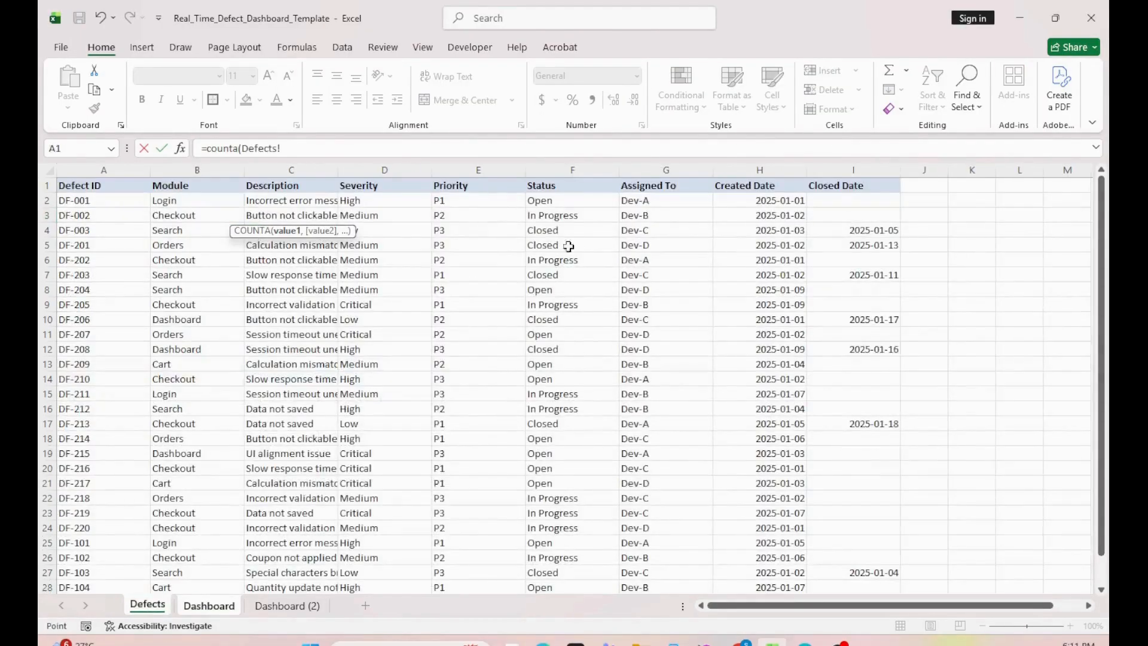
left_click(549, 202)
key("ctrl+shift+Down")
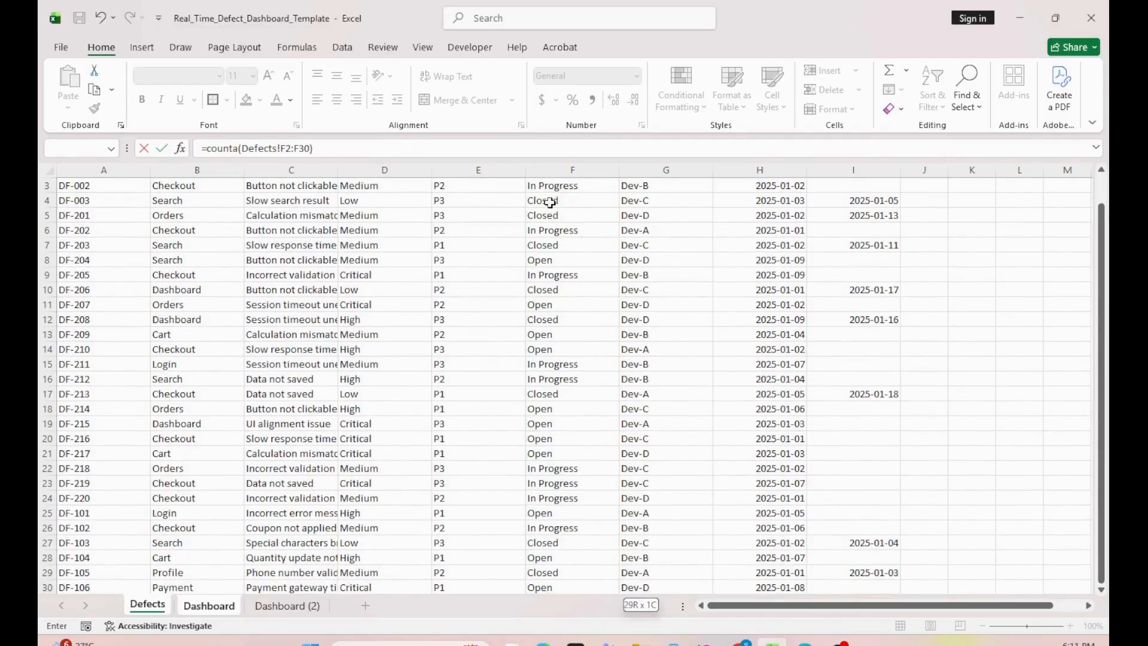
key("Return")
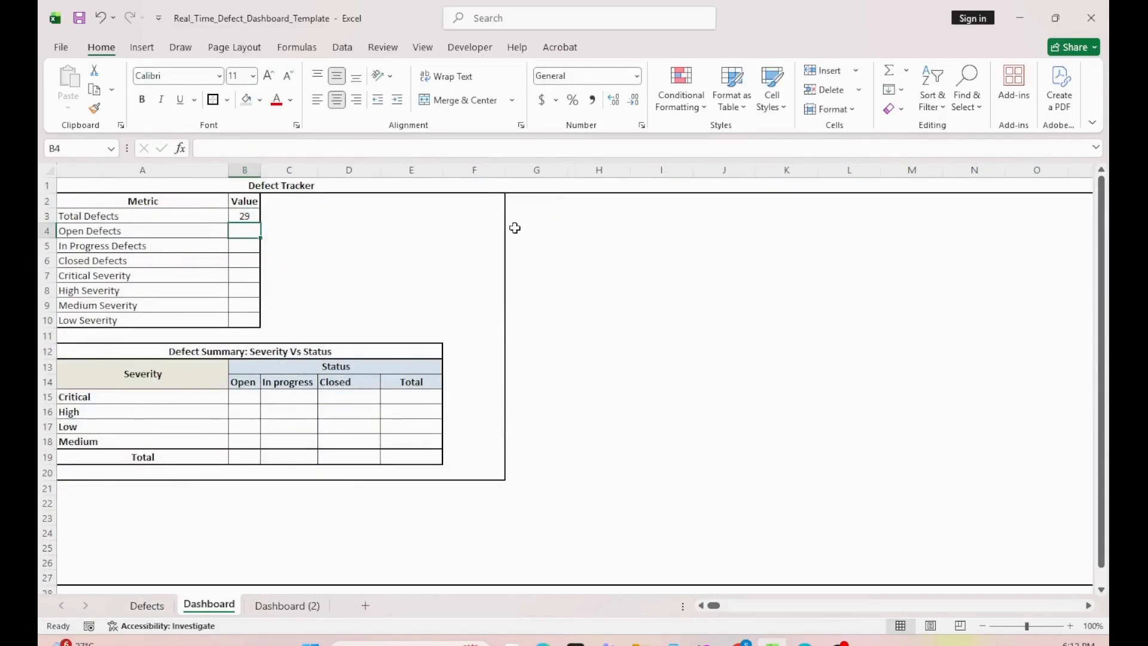
Step: Fill the Open Defects value with a COUNTIF formula over Defects!F2:F30 using the criterion "Open"
type("=countif(")
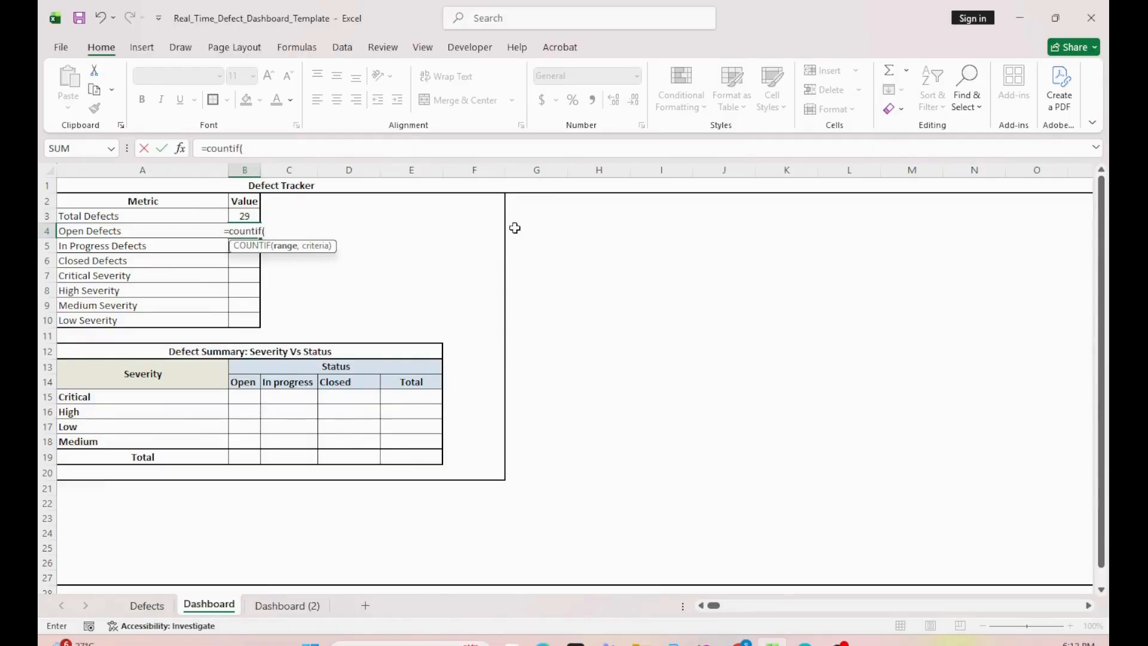
left_click(147, 605)
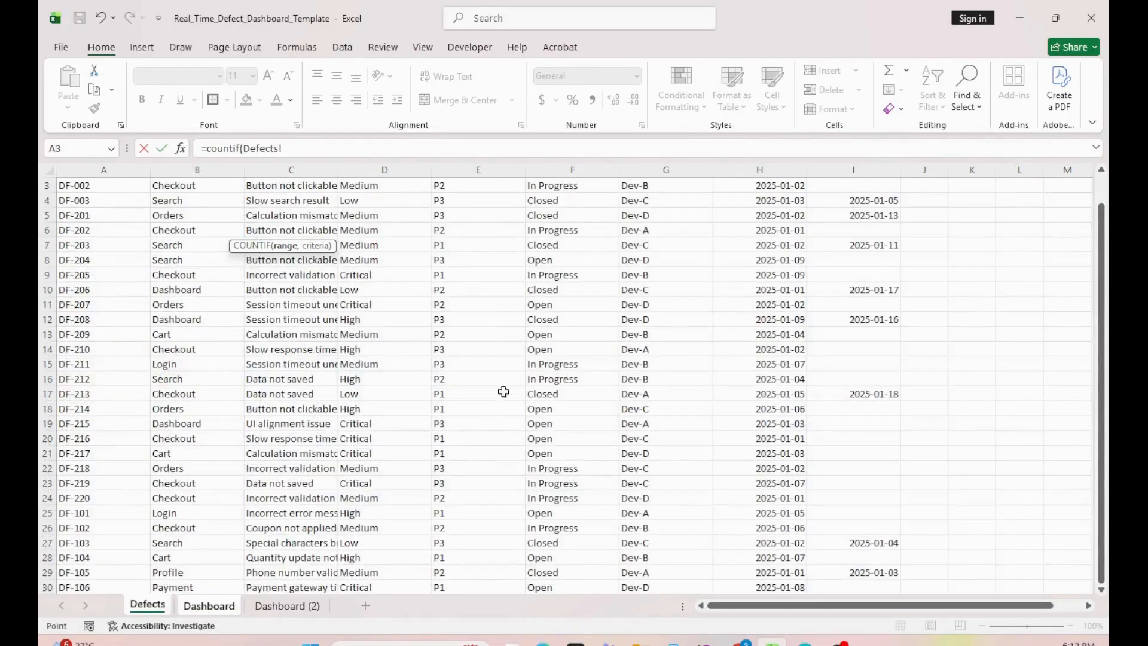
left_click(558, 266)
key("Up")
key("Up")
key("Up")
key("Up")
key("Up")
key("Up")
key("ctrl+shift+Down")
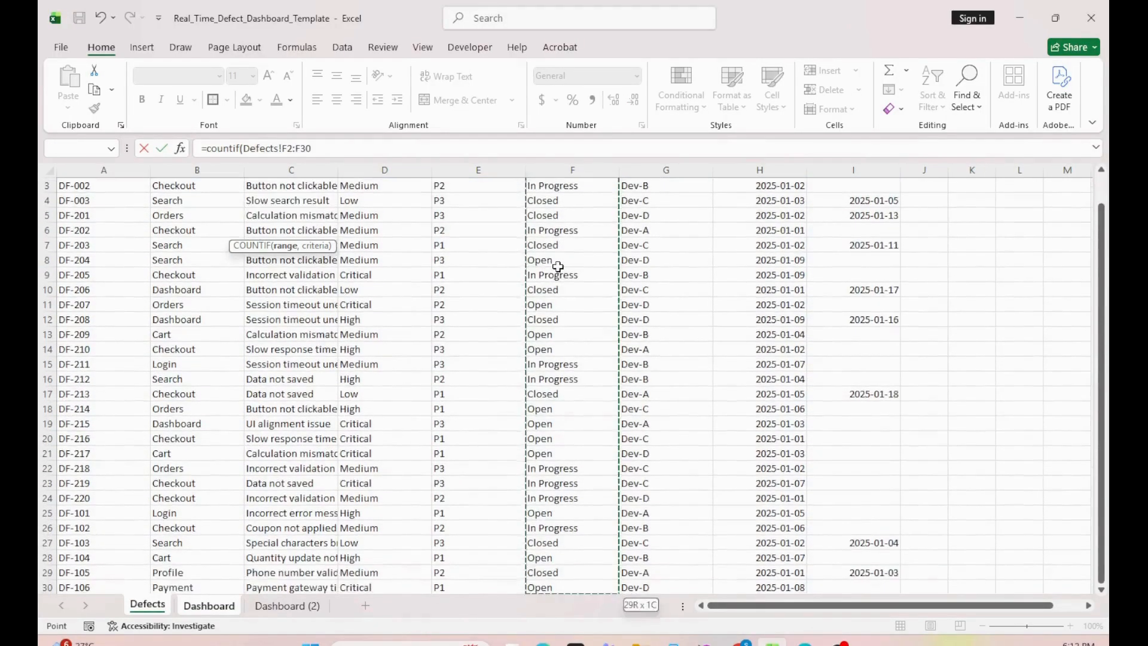
type(",\"Open")
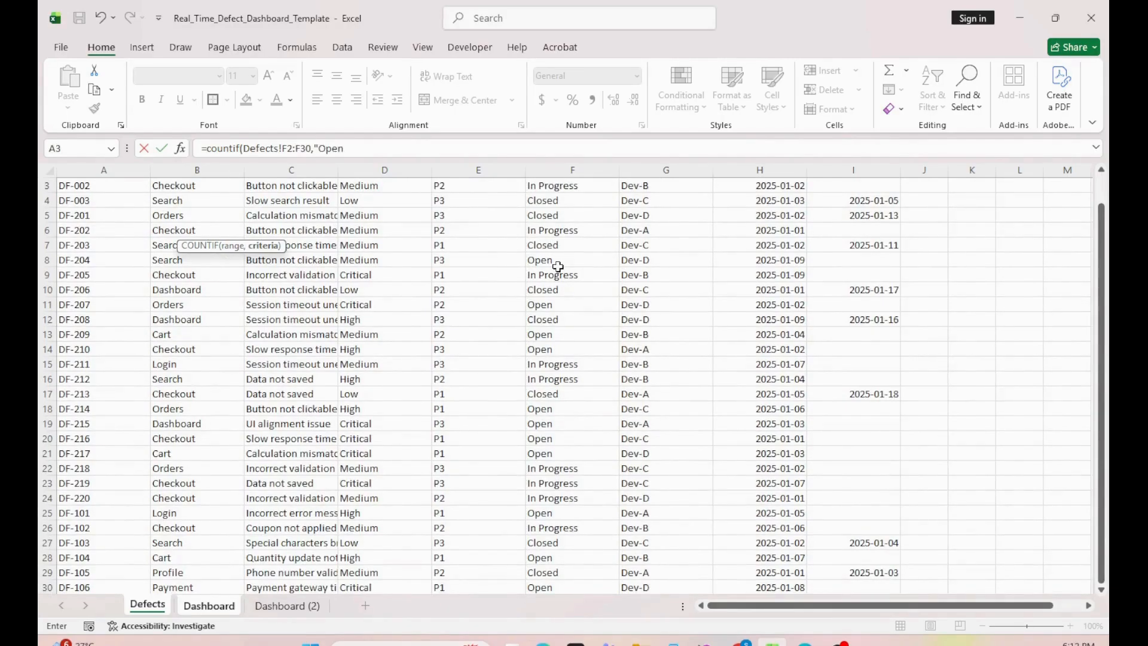
key("Return")
Step: Fill the In Progress Defects value with a COUNTIF formula over Defects!F2:F30 using the criterion "In Progress"
type("=cl")
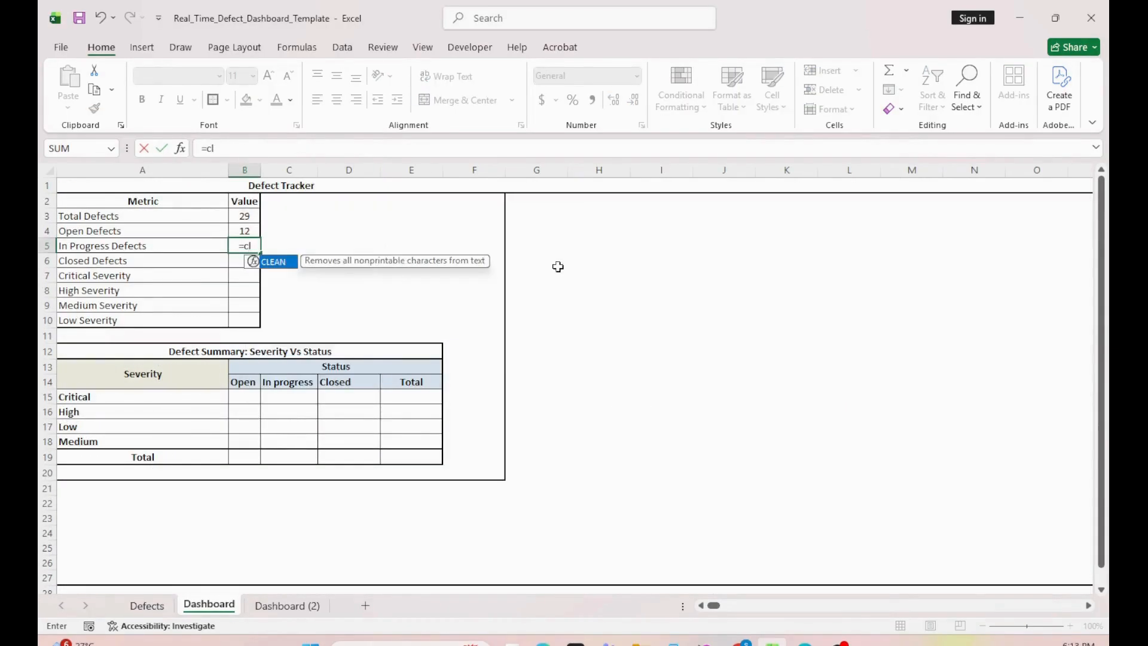
key("BackSpace")
type("ountif(")
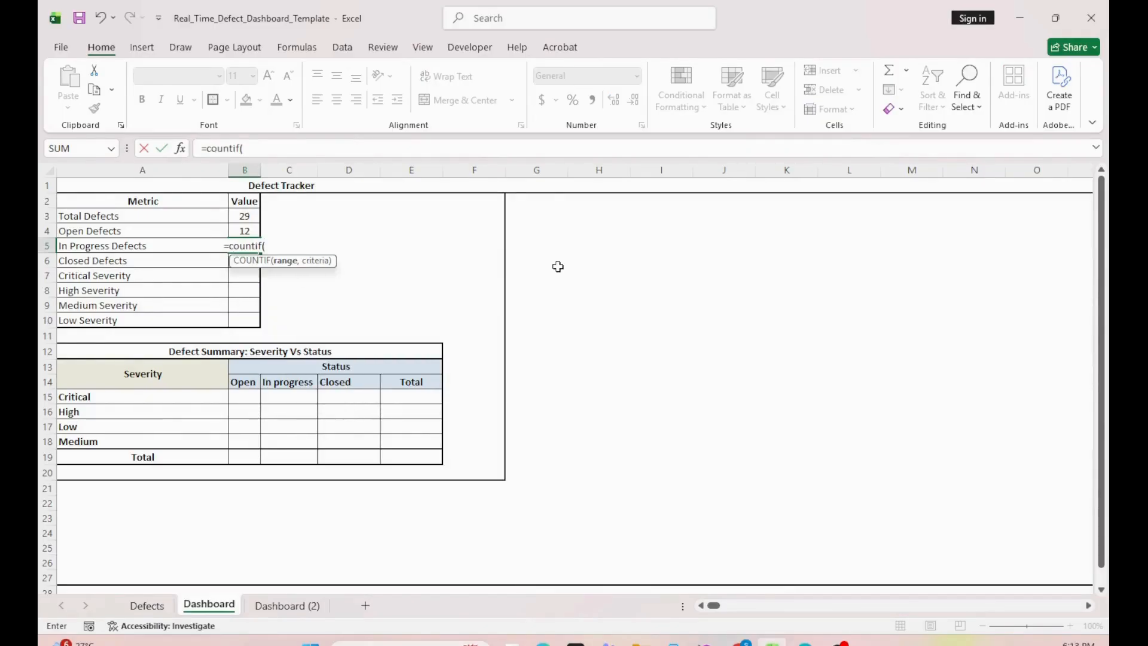
left_click(145, 610)
left_click(582, 234)
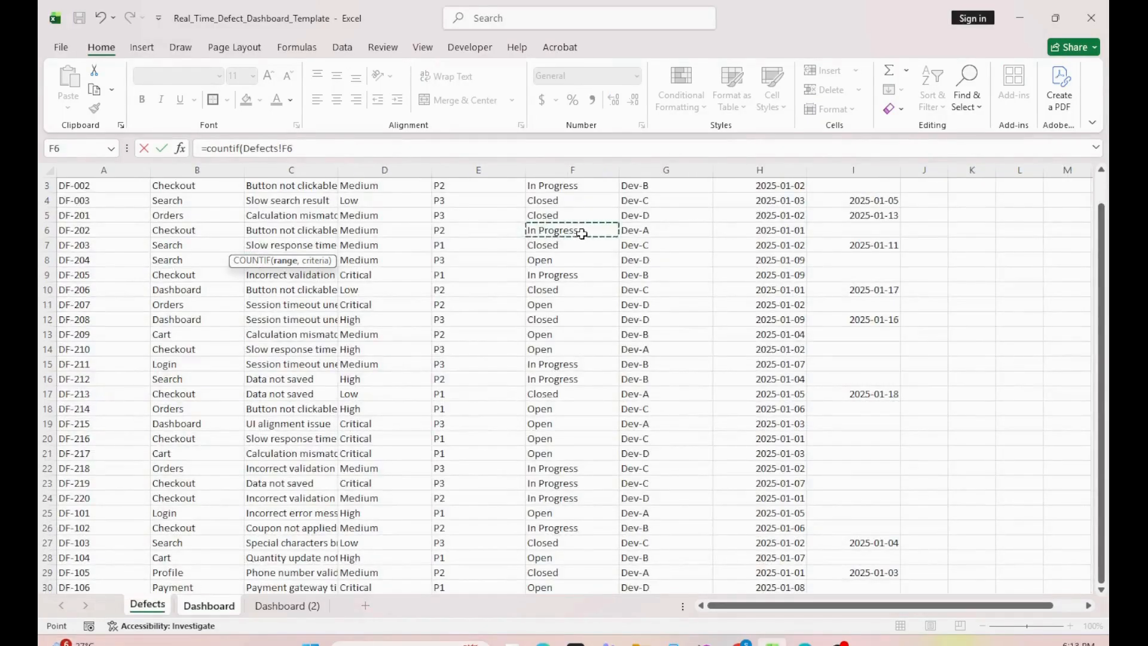
key("ctrl+Up")
key("Down")
key("ctrl+shift+Down")
type(",\"In")
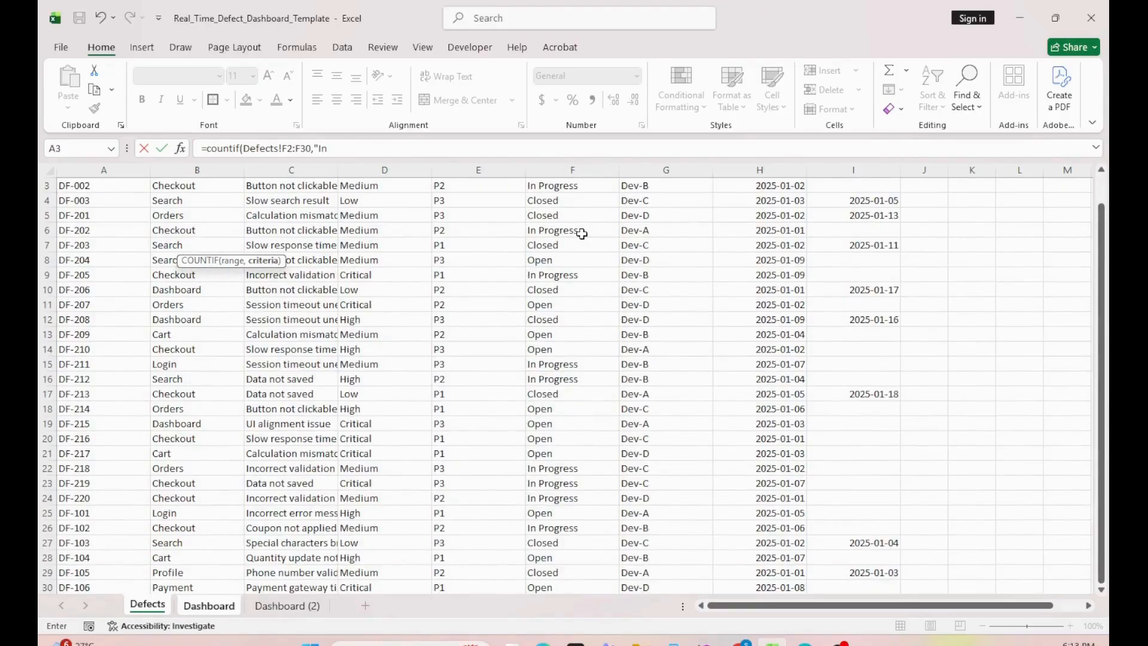
type(" Progress\")")
key("Return")
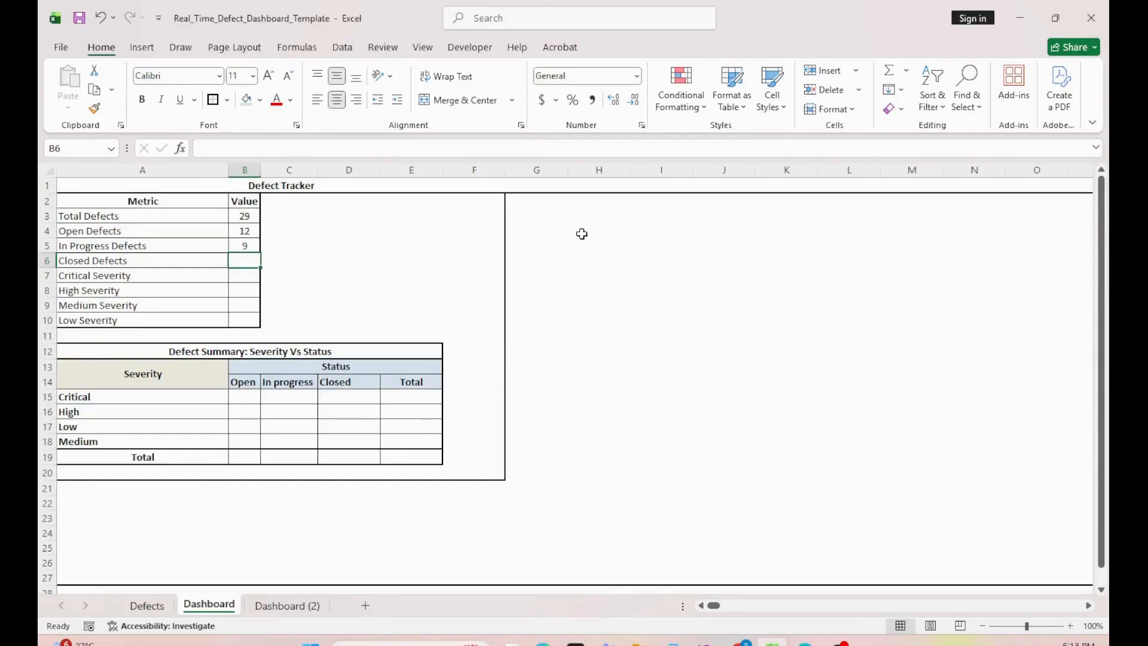
Step: Fill the Closed Defects value with a COUNTIF formula over Defects!F2:F30 using the criterion "Closed"
type("=countif(")
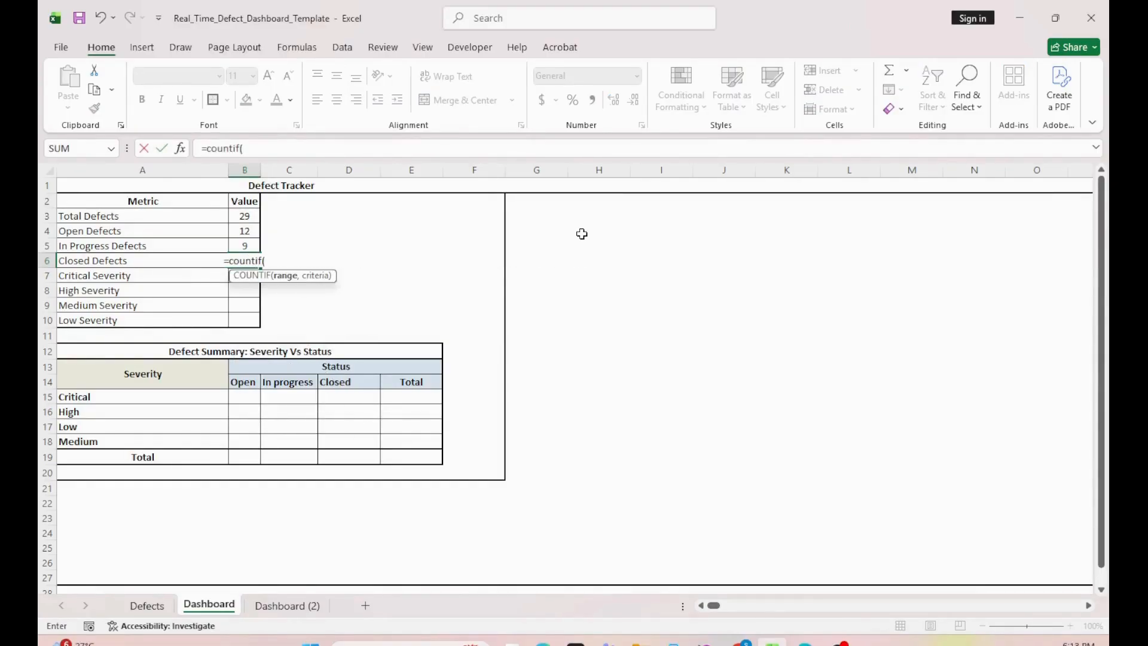
left_click(146, 605)
left_click(563, 286)
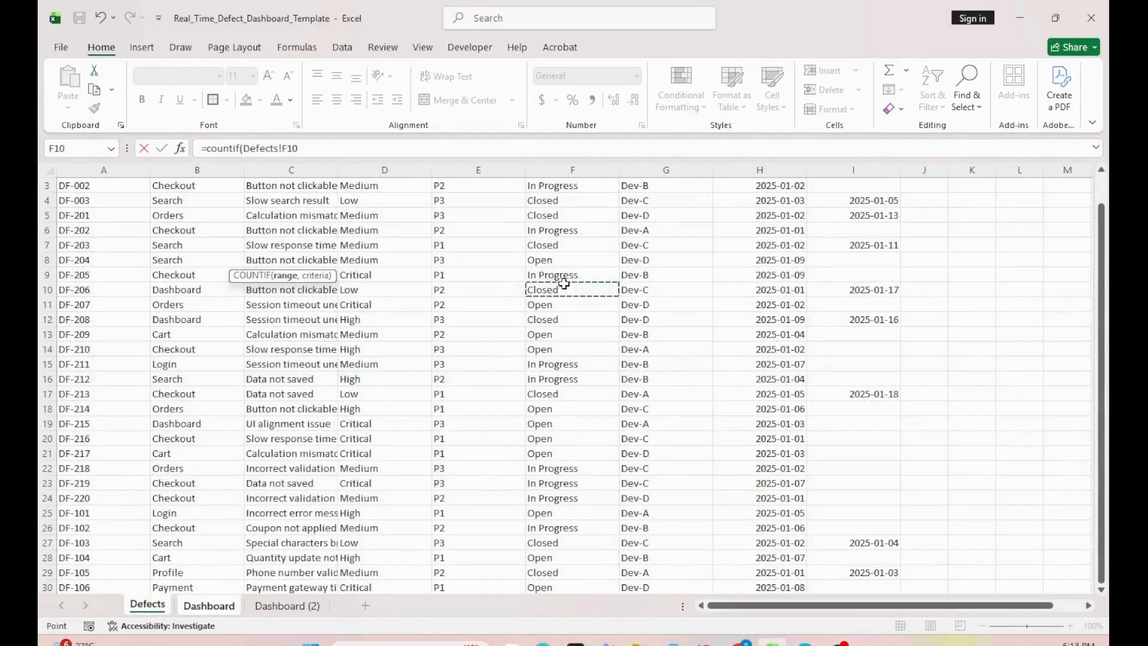
key("ctrl+Up")
key("Down")
key("ctrl+shift+Down")
type(",\"C")
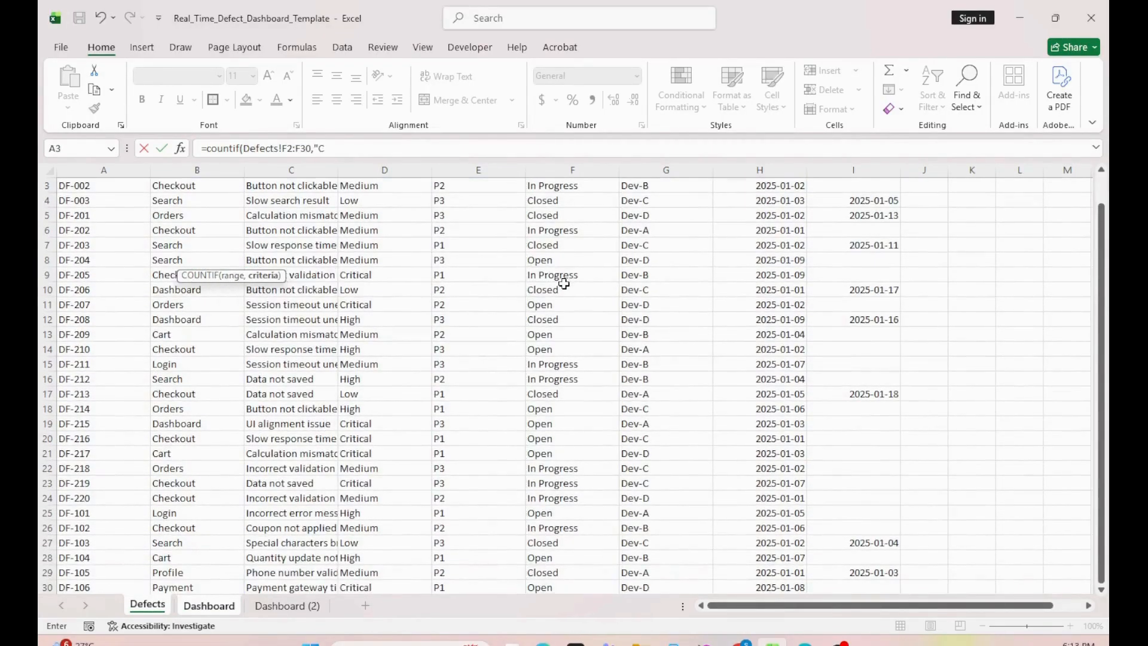
type("losed\")")
key("Return")
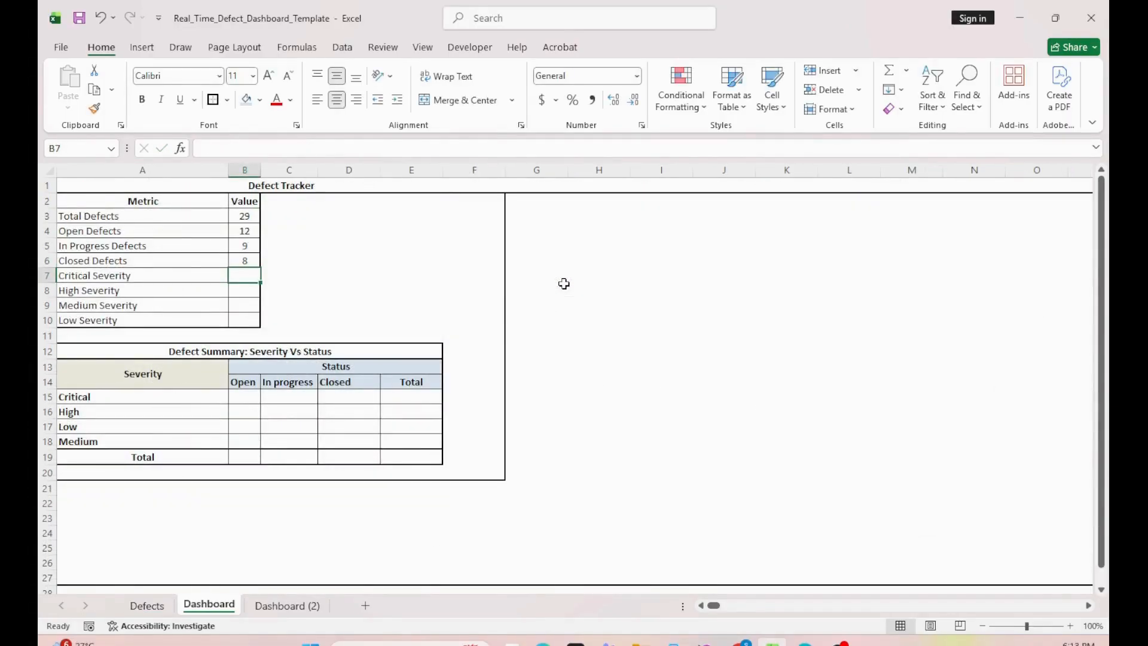
Step: Fill the Critical Severity value with a COUNTIF formula over the severity range Defects!D2:D30 using the criterion "Critical"
type("=countif(")
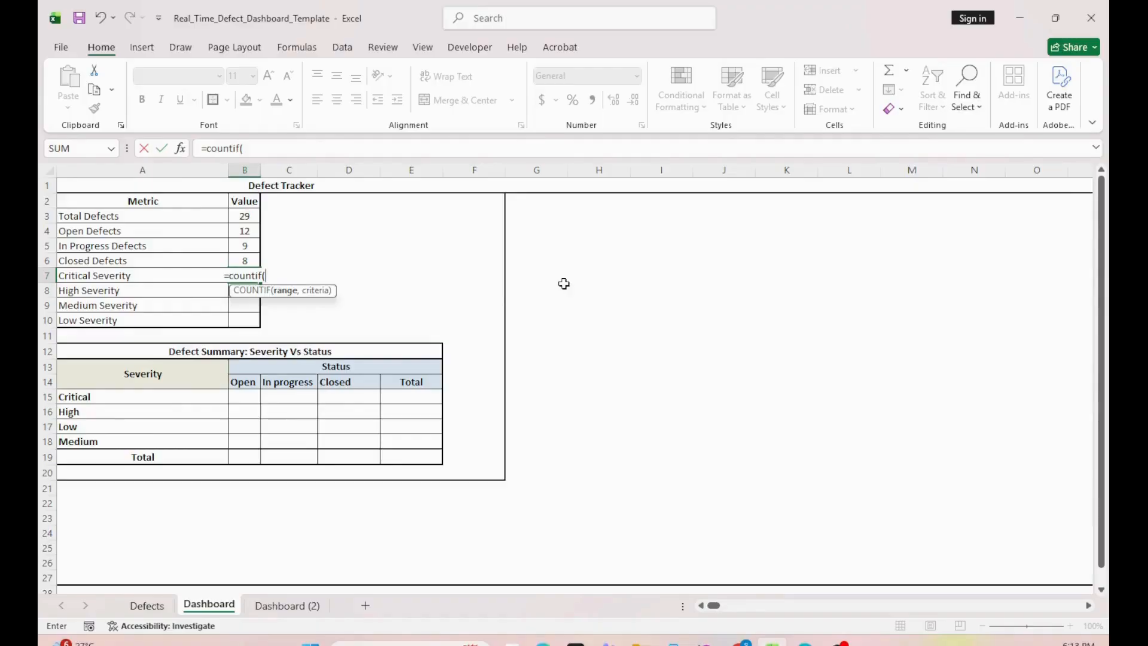
left_click(155, 606)
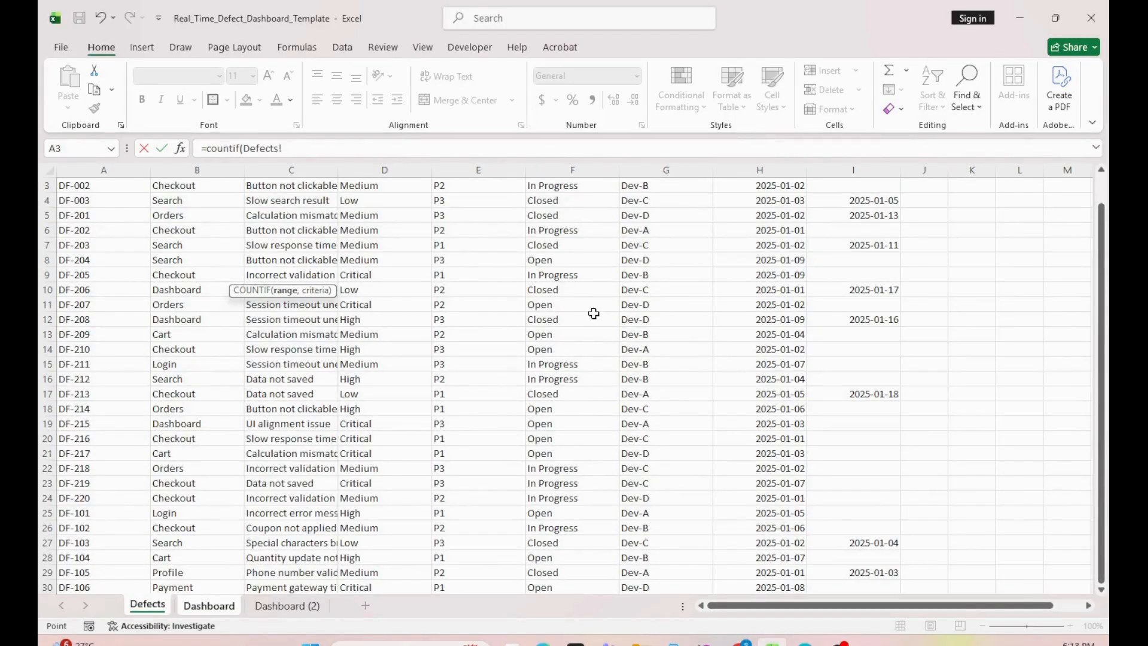
scroll(594, 313, "up", 1)
left_click(398, 204)
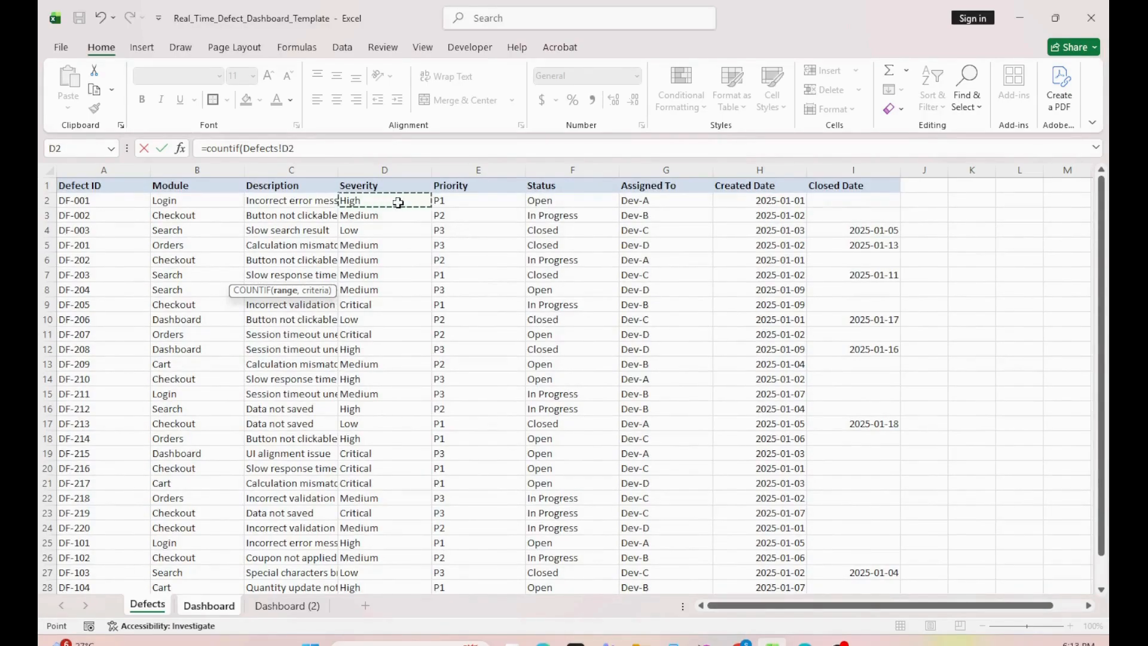
scroll(398, 202, "down", 1)
type(":D30,\"Cr")
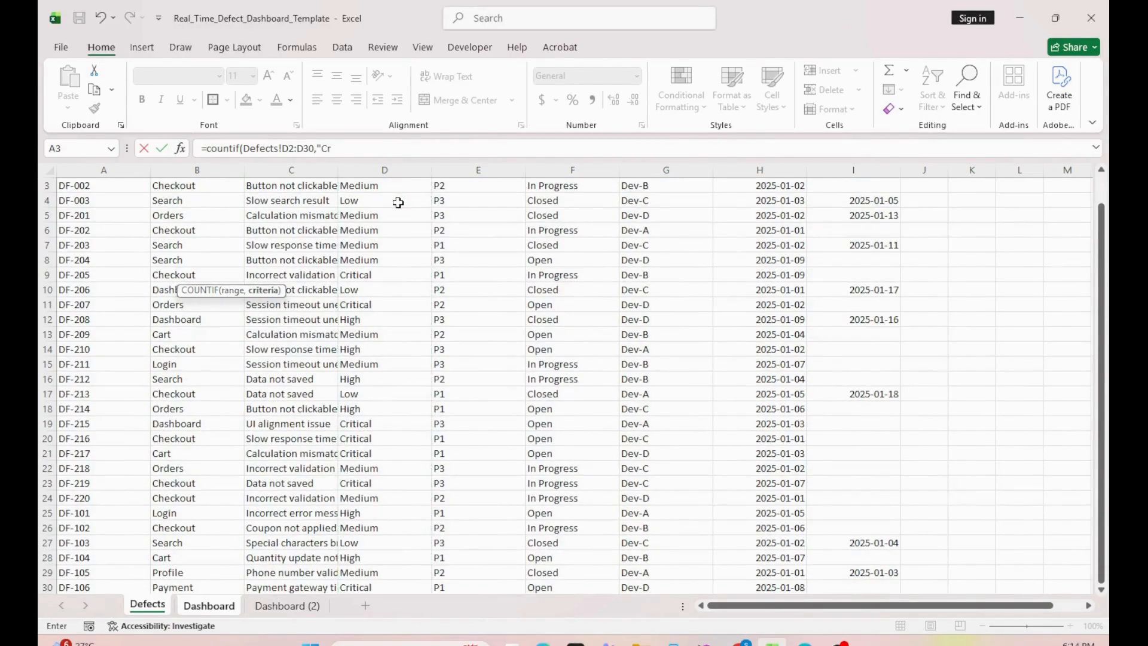
type("itical")
key("Return")
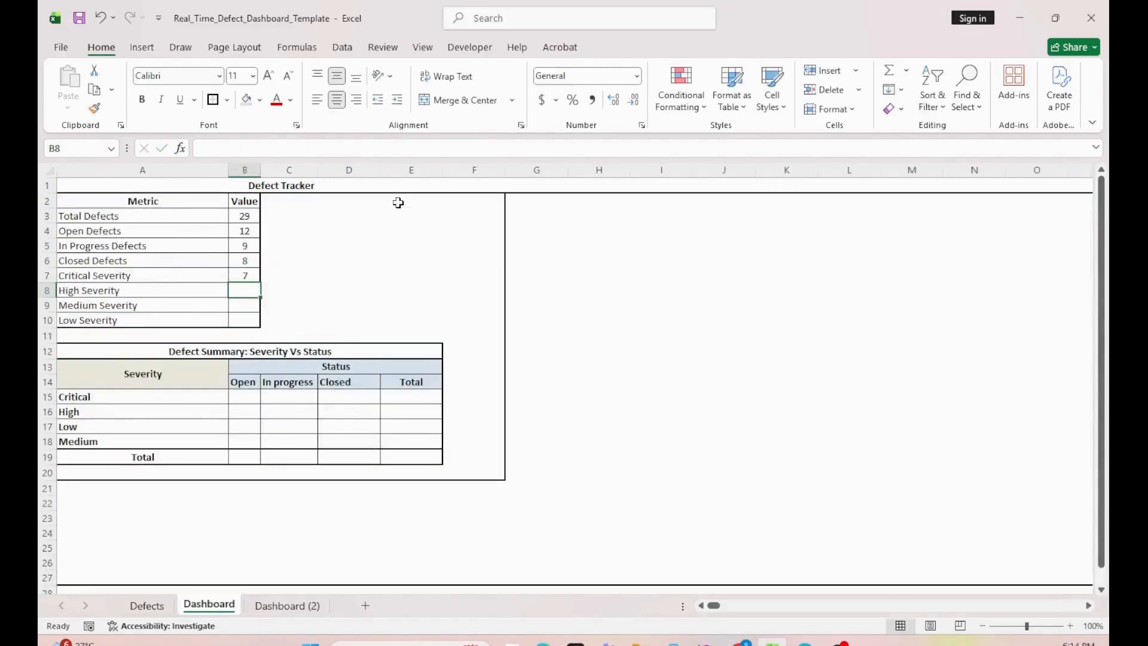
Step: Make the range in the Critical Severity formula absolute as Defects!$D$2:$D$30
key("Up")
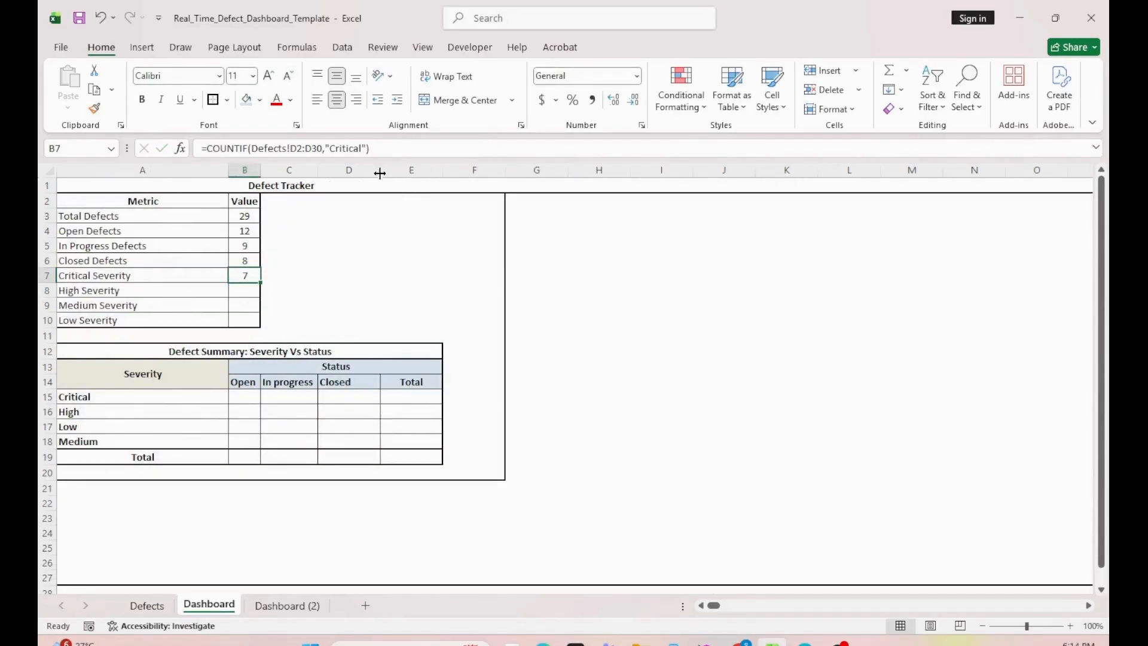
key("F2")
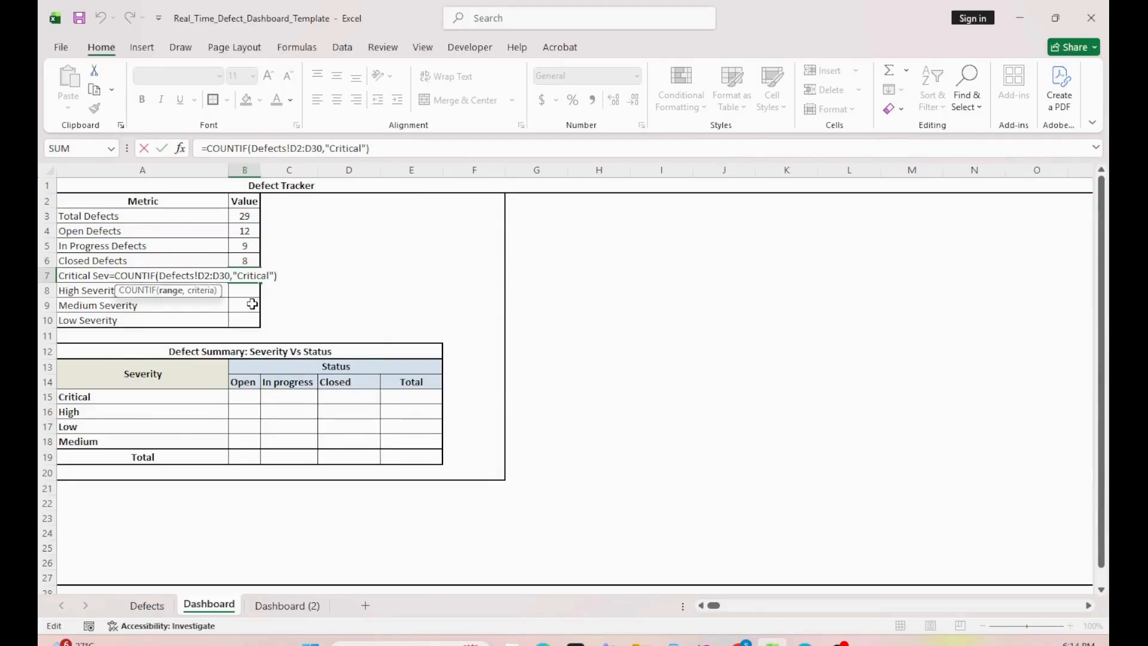
key("F4")
key("Right")
key("Right")
key("F4")
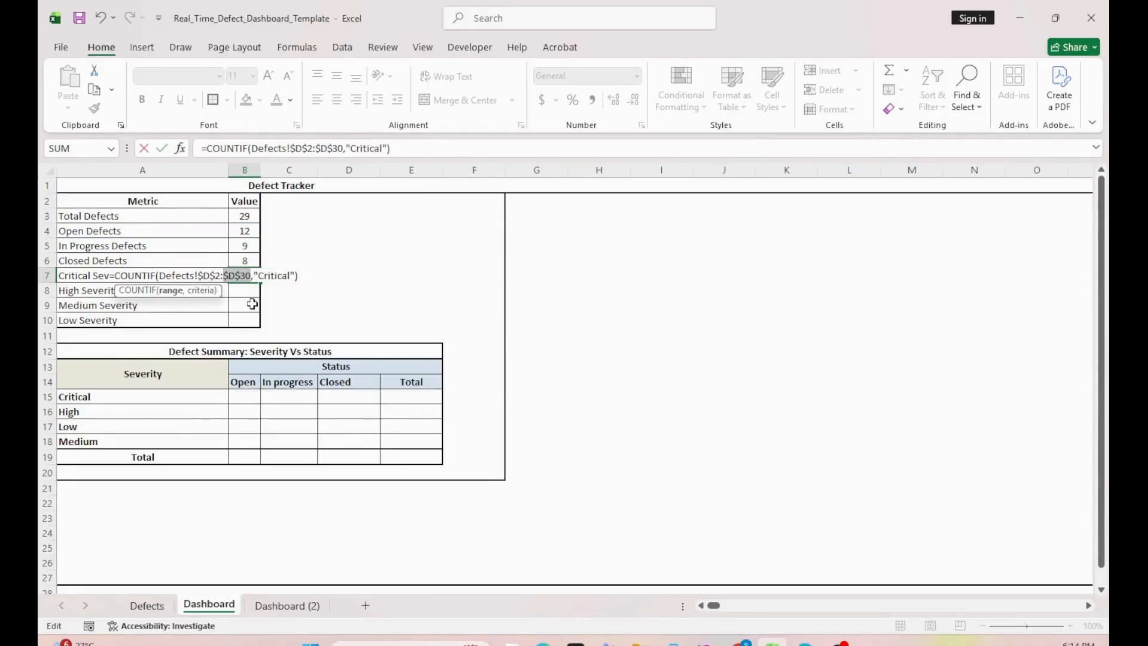
key("Return")
Step: Copy the Critical Severity formula into the High Severity value cell and change its criterion to "High"
key("Up")
key("ctrl+c")
key("Down")
key("ctrl+v")
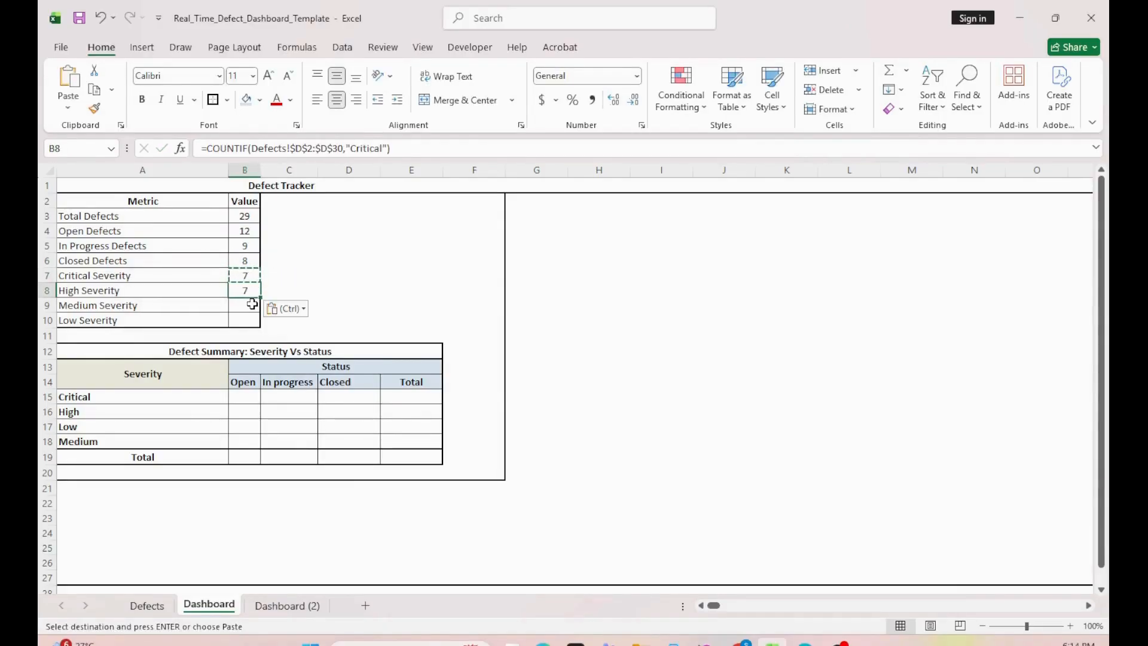
key("F2")
type("High")
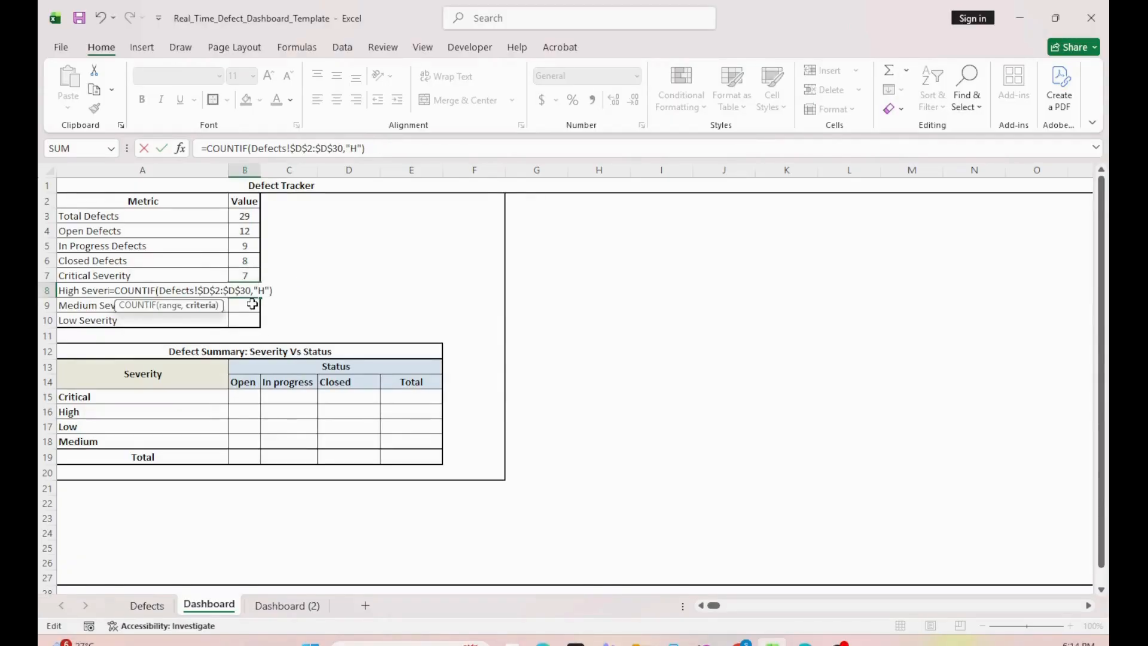
key("Return")
Step: Copy the High Severity formula into the Medium Severity value cell and change its criterion to "Medium"
key("Up")
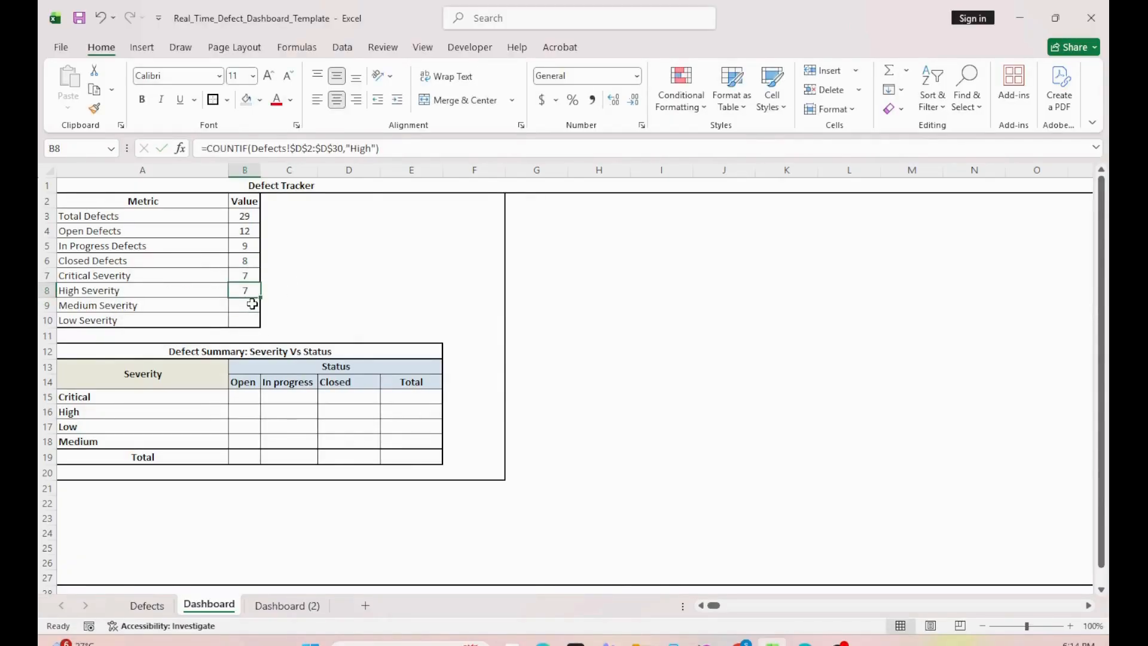
key("ctrl+c")
key("Down")
key("ctrl+v")
key("F2")
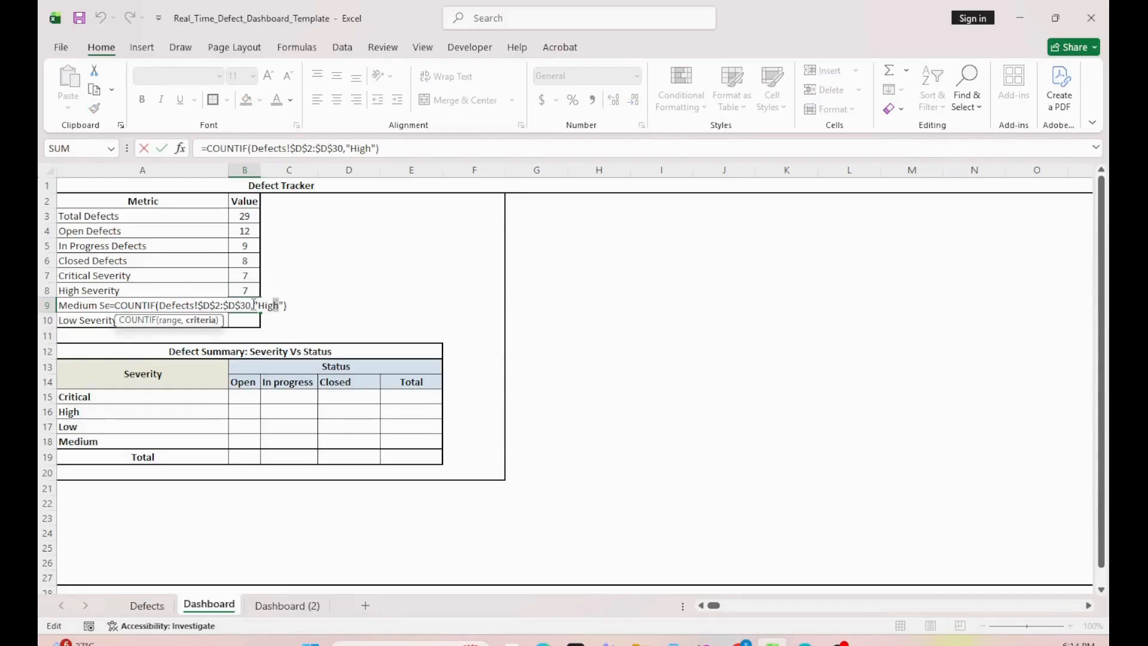
type("Medium")
key("Return")
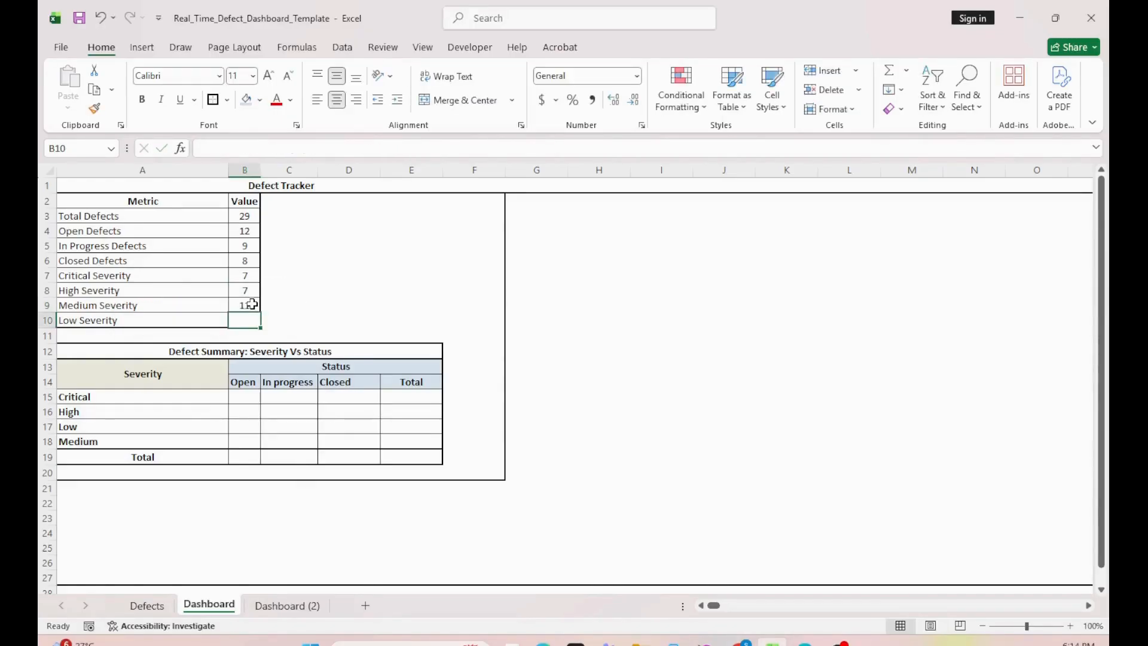
Step: Copy the Medium Severity formula into the Low Severity value cell and change its criterion to "Low"
key("Up")
key("ctrl+c")
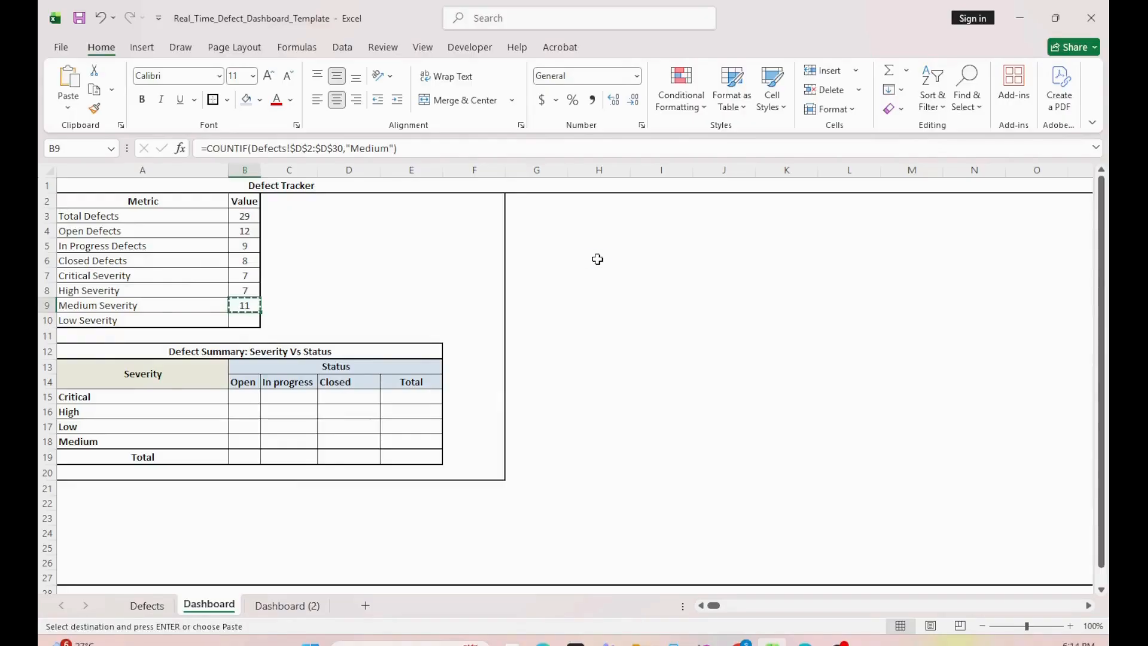
key("Down")
key("ctrl+v")
key("Down")
key("Up")
key("F2")
key("Left")
key("Left")
key("shift+Left")
key("shift+Left")
key("shift+Left")
key("shift+Left")
key("shift+Left")
key("shift+Left")
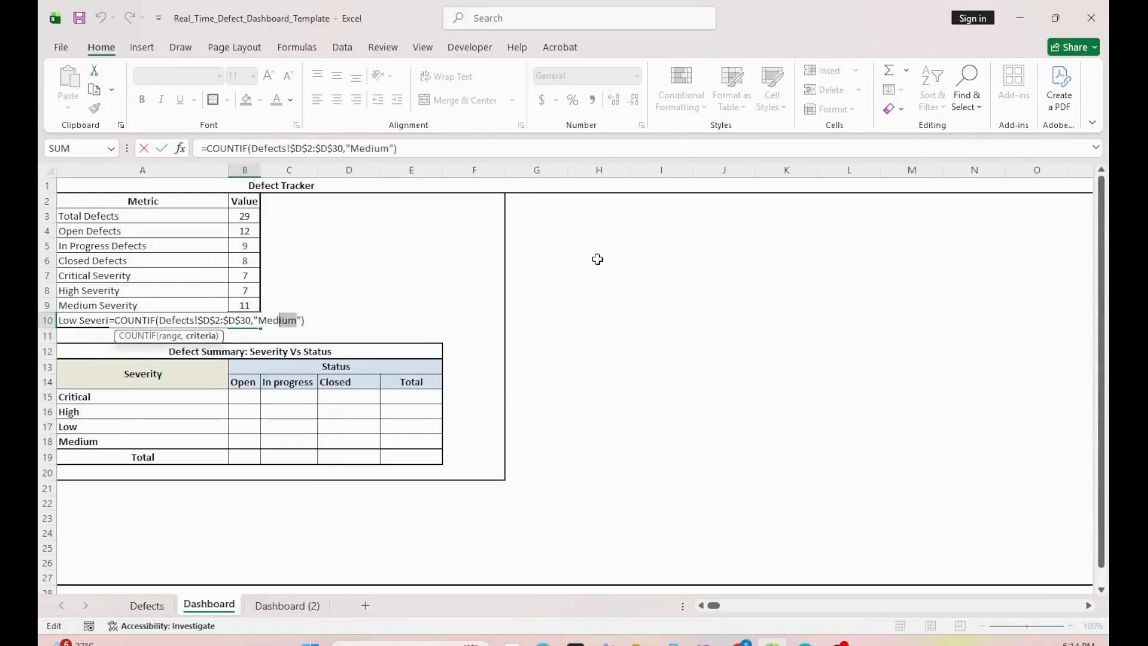
type("Low")
key("Return")
key("Up")
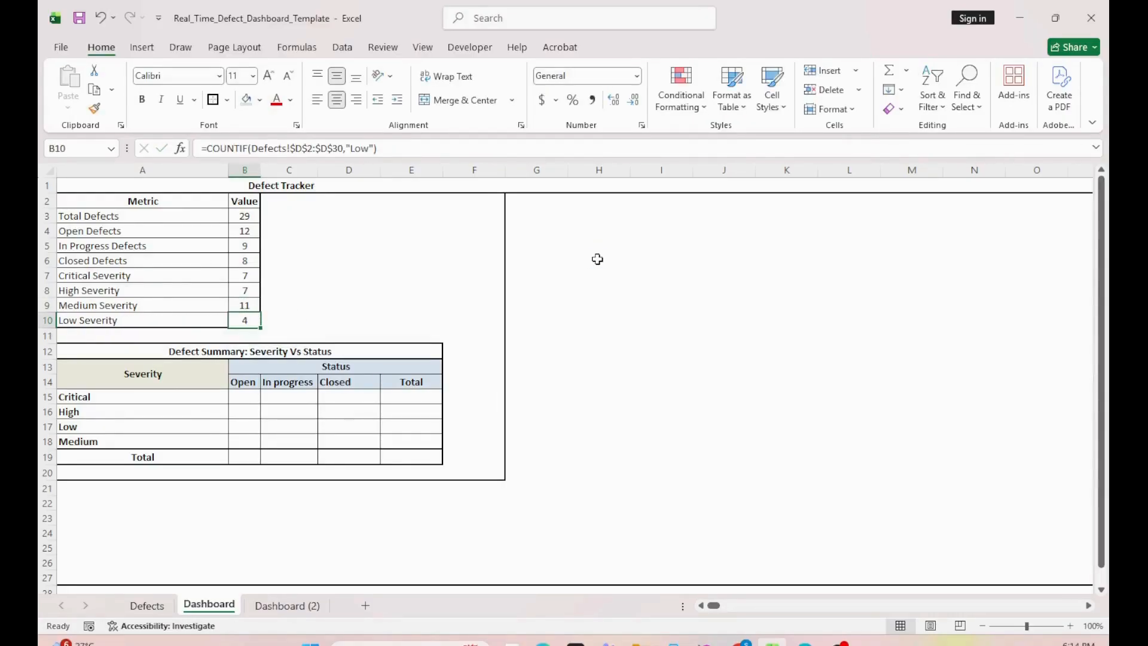
key("shift+Up")
key("shift+Up")
key("shift+Up")
key("shift+Up")
key("shift+Up")
key("shift+Up")
key("shift+Up")
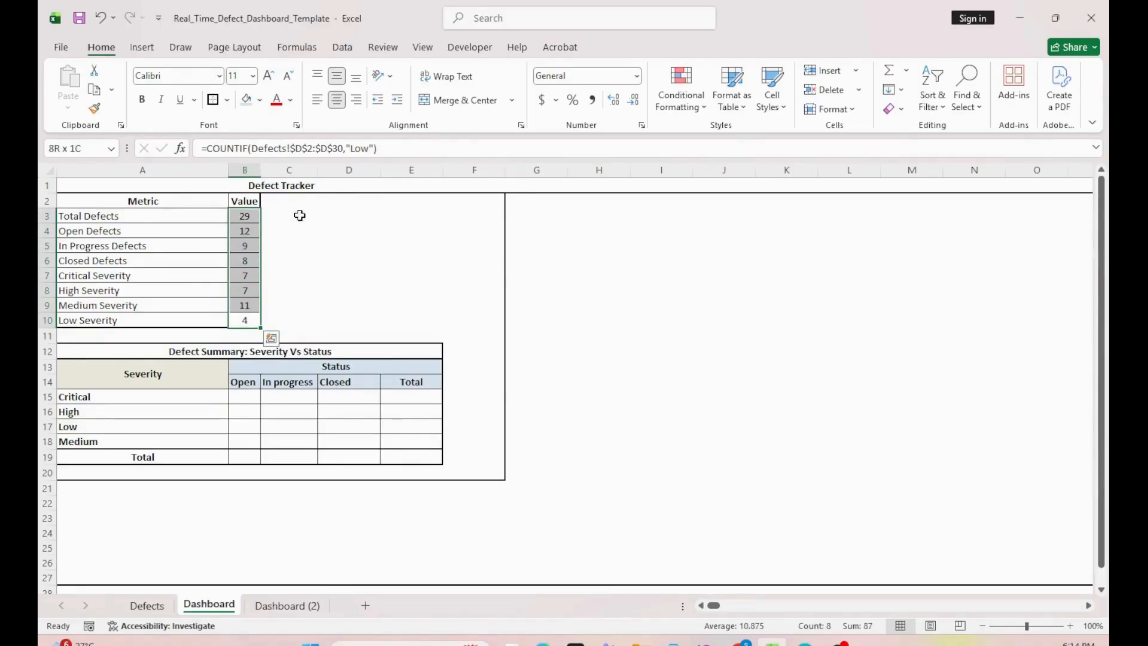
left_click(288, 214)
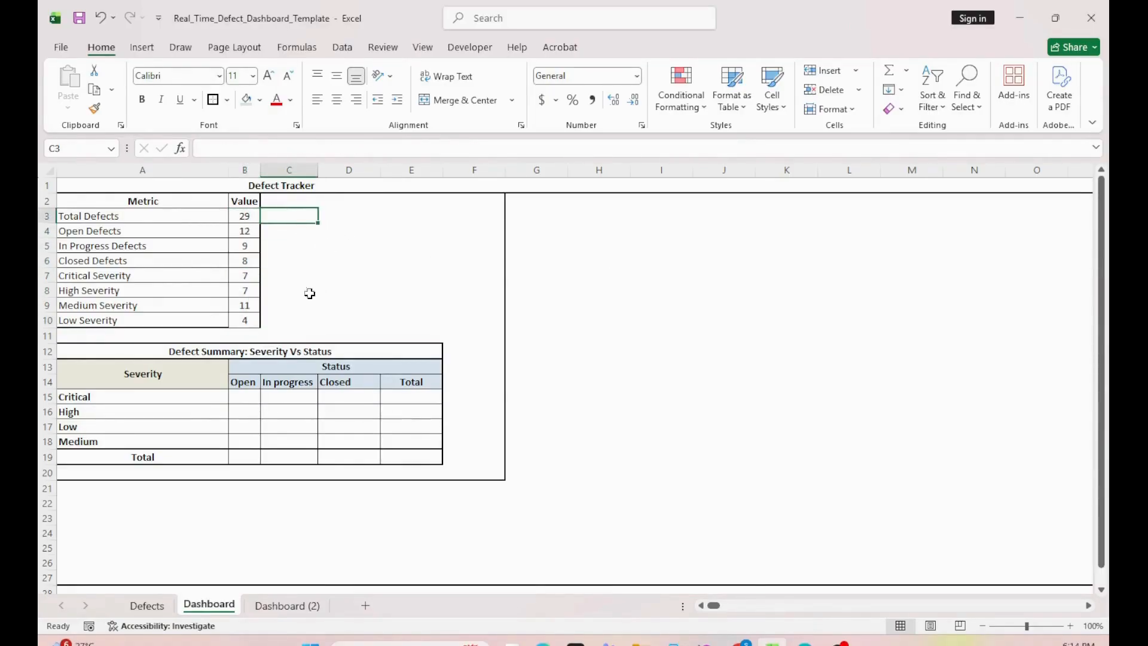
Step: Insert a PivotTable on a new worksheet from the Defects data range $A$1:$I$30
left_click_drag(234, 351, 251, 460)
left_click(242, 394)
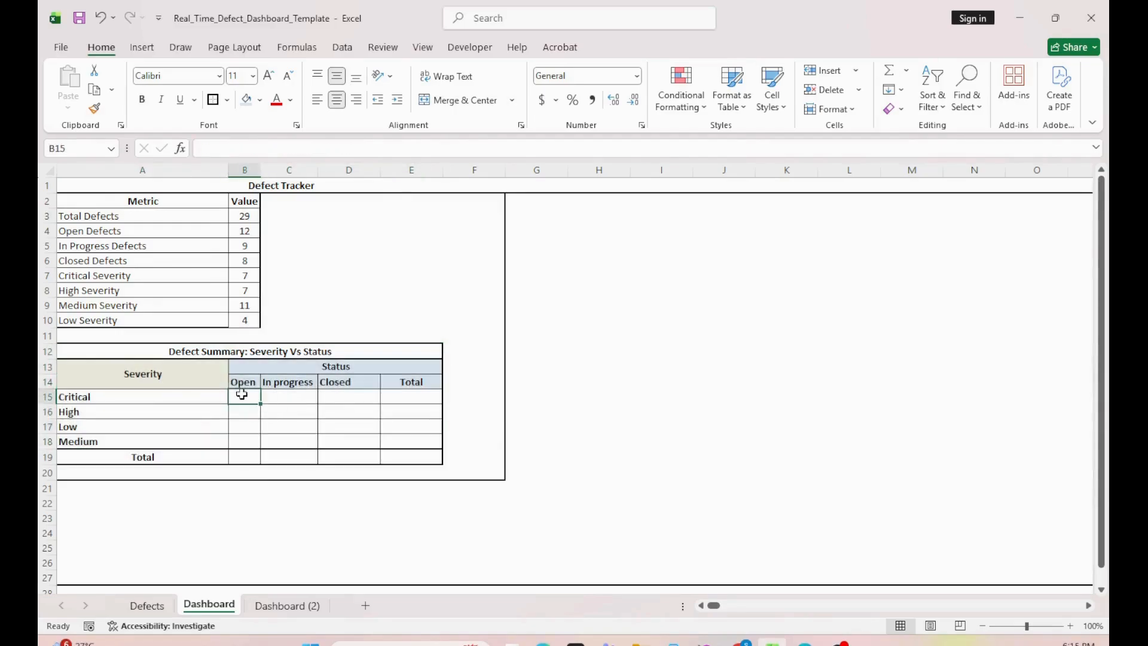
left_click(151, 605)
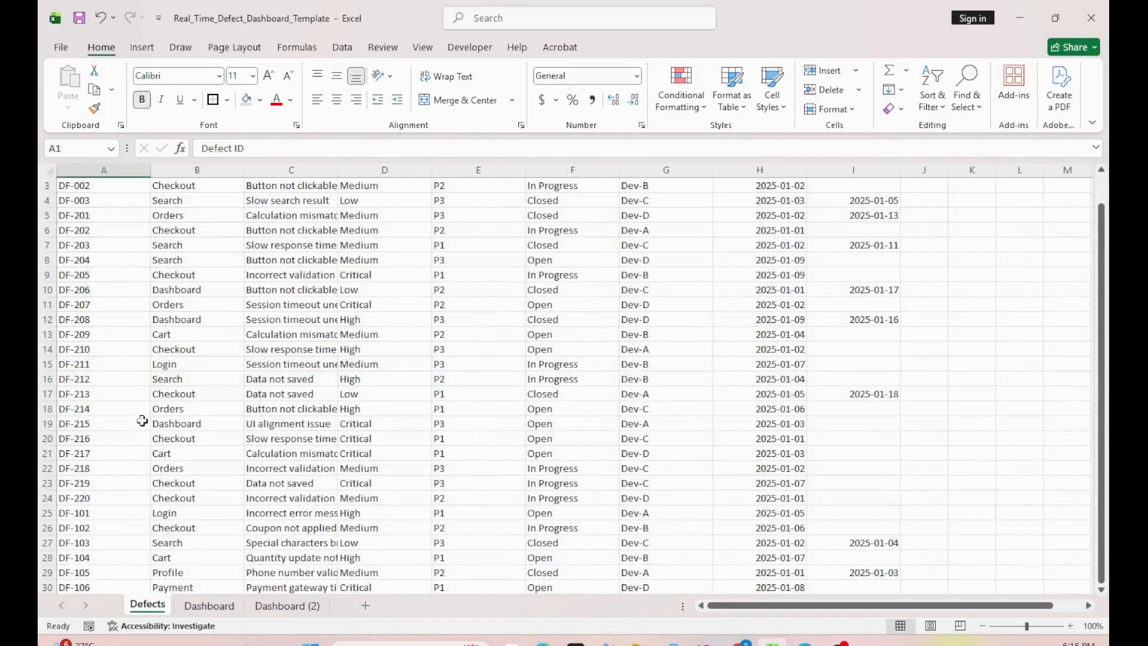
left_click(106, 272)
key("ctrl+Home")
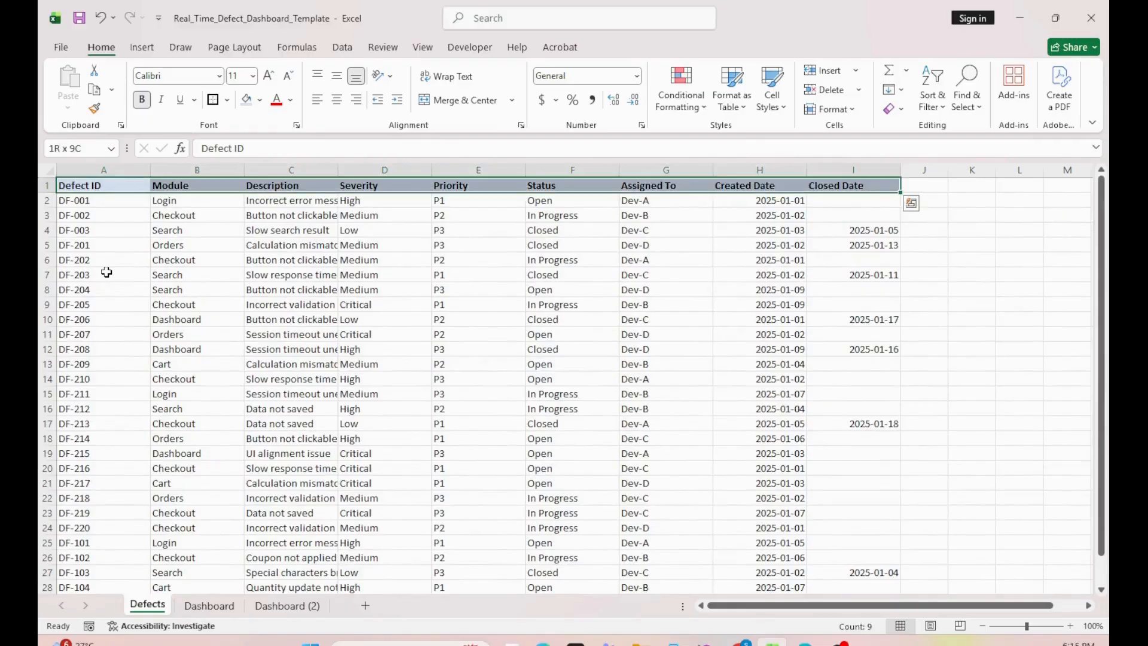
key("ctrl+a")
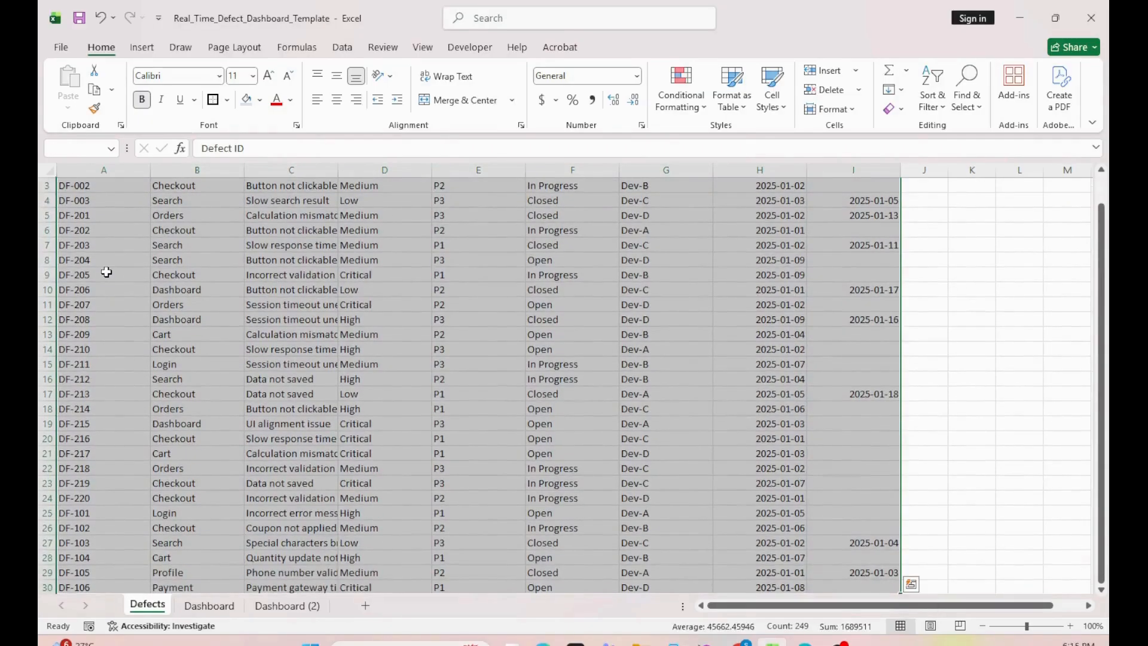
left_click(142, 48)
left_click(75, 83)
left_click(104, 130)
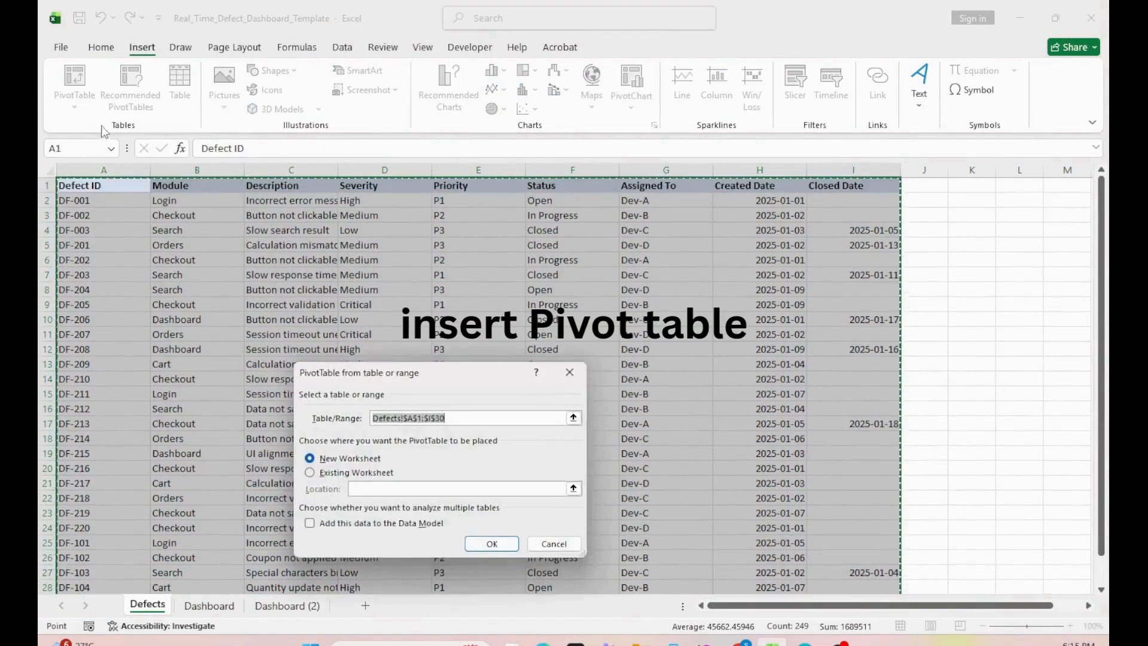
left_click(478, 544)
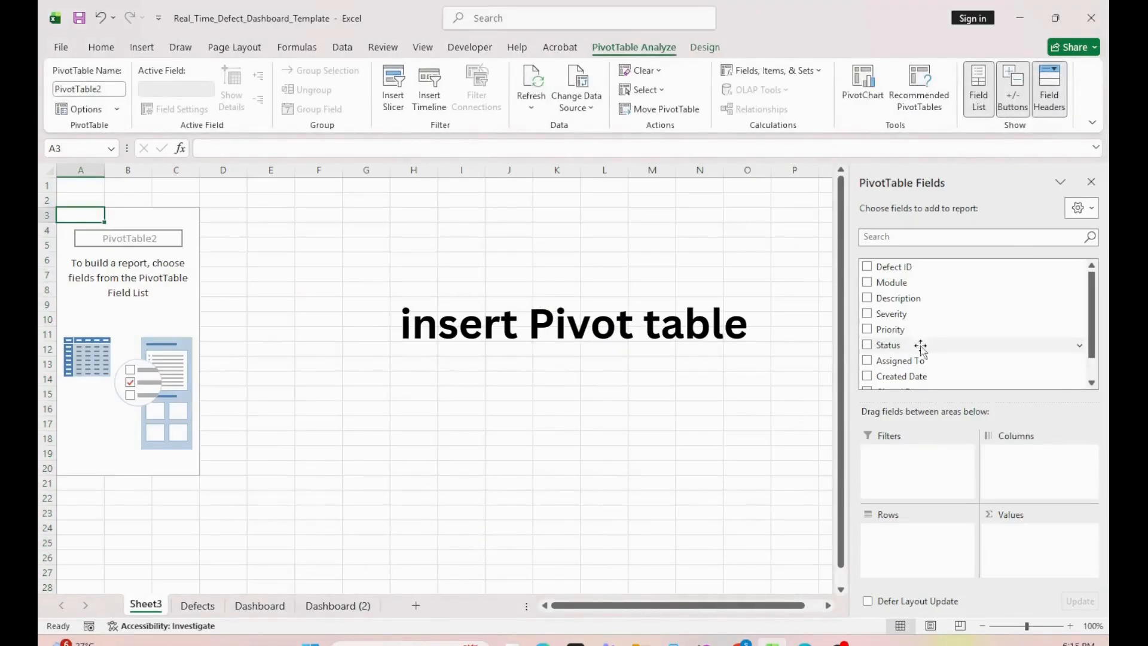
Step: Lay out the PivotTable with Severity as rows, Status as columns and the count of Description as values
mouse_move(909, 313)
left_mouse_down()
mouse_move(902, 479)
mouse_move(923, 547)
left_mouse_up()
left_click_drag(904, 328, 1013, 477)
left_click_drag(933, 274, 1017, 544)
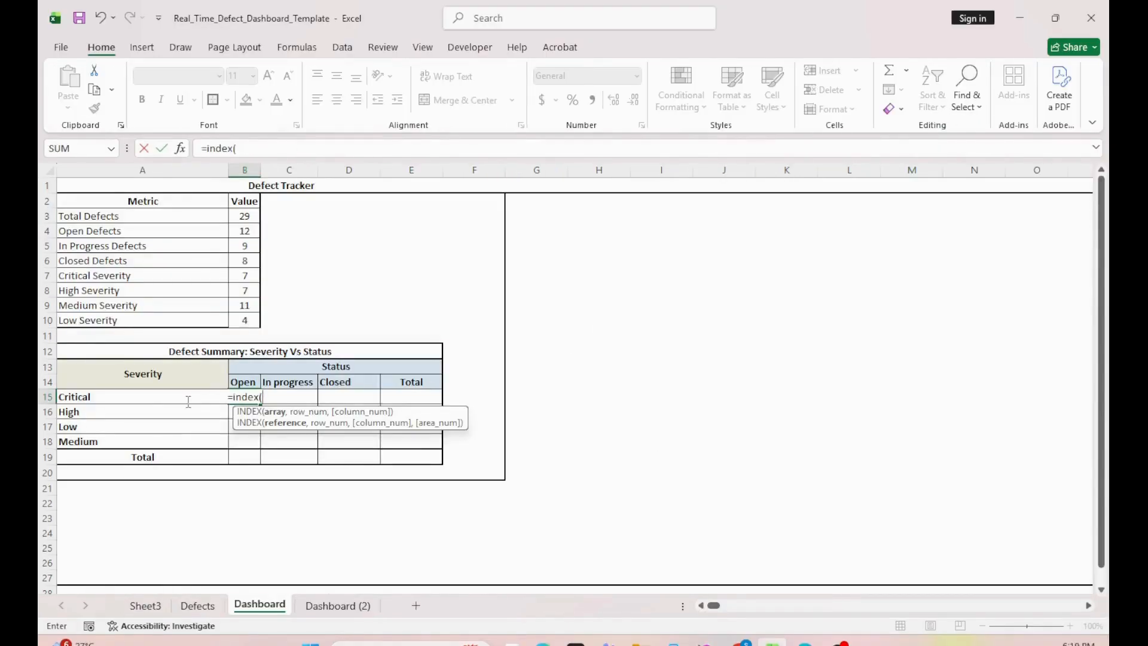
Step: Start the Critical/Open cell's INDEX formula on Sheet3!A5:D8, with an exact row MATCH of Dashboard!A15 in Sheet3!A5:A8
left_click(147, 606)
left_click_drag(120, 249, 315, 287)
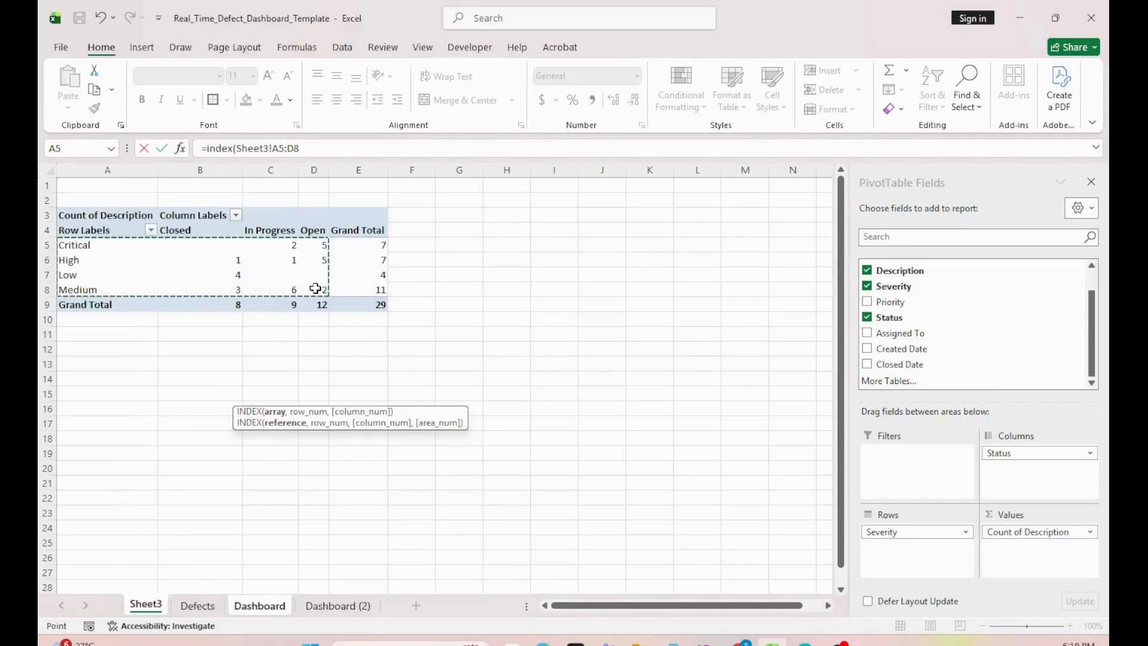
type(",")
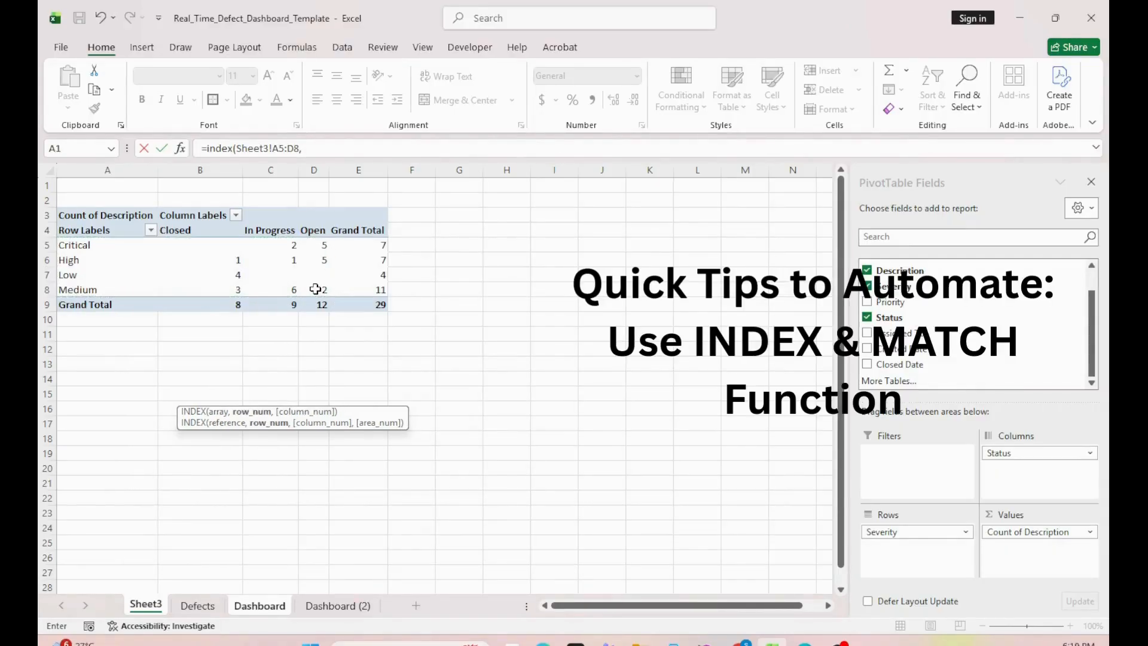
type("match(")
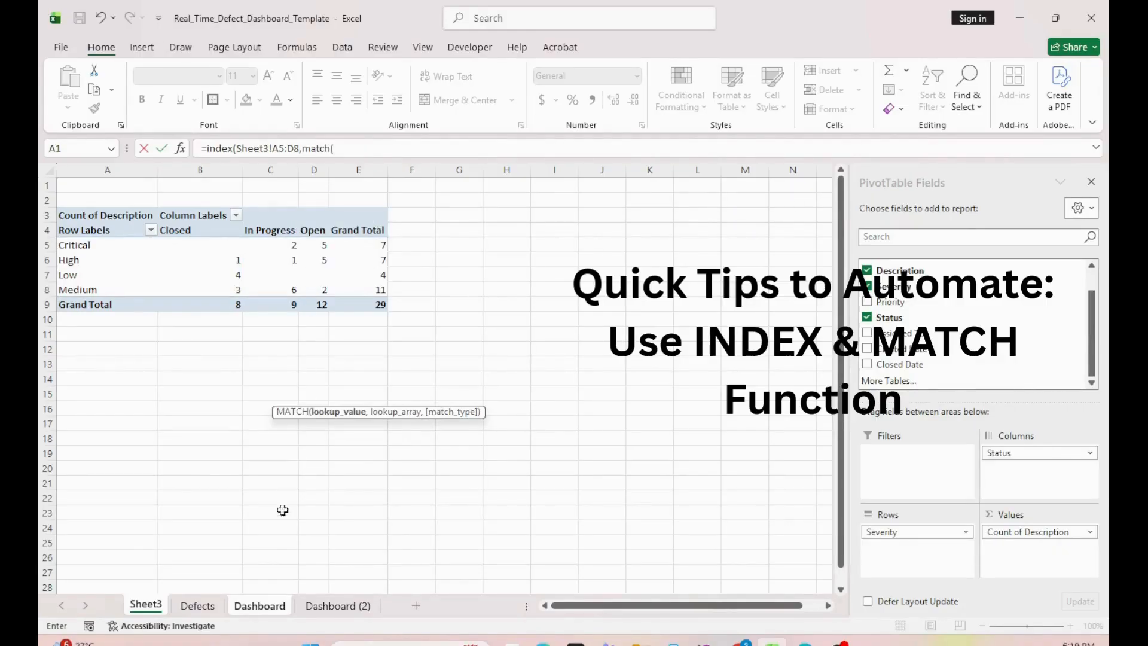
left_click(259, 606)
left_click(134, 394)
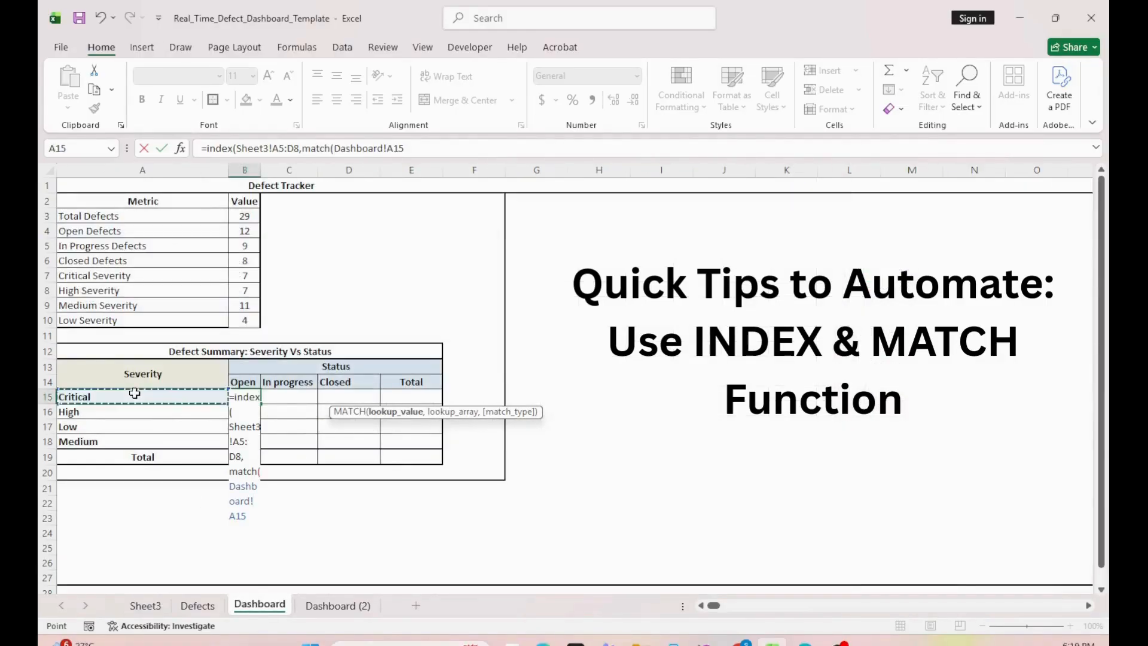
type(",")
left_click(145, 606)
left_click_drag(104, 246, 105, 283)
type(",")
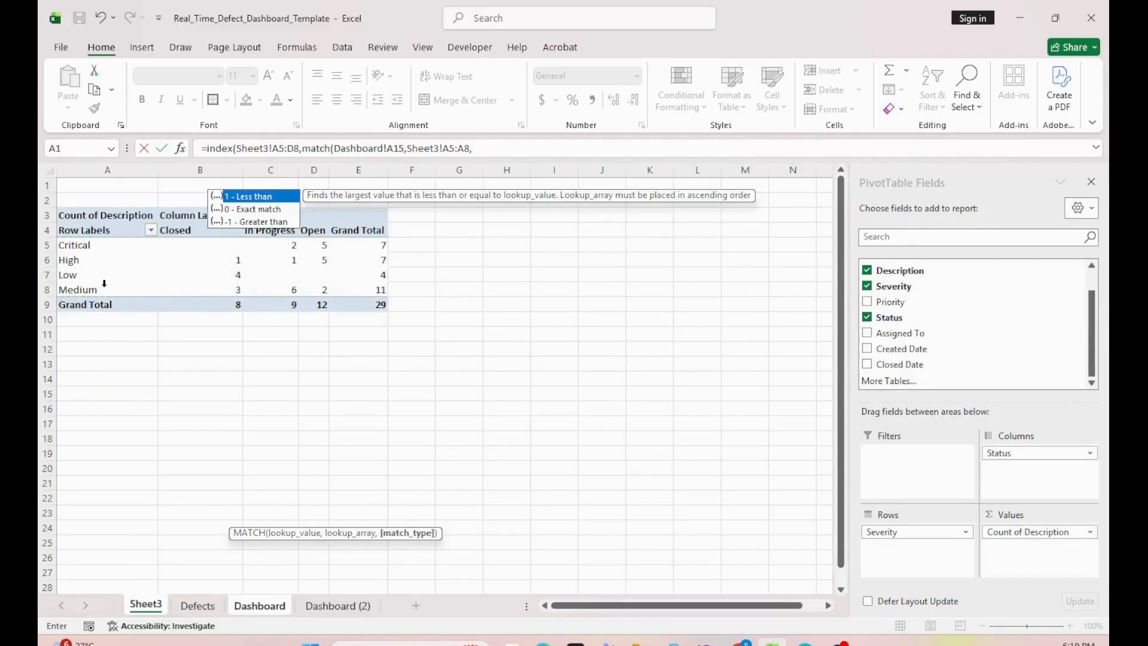
type("0),match(")
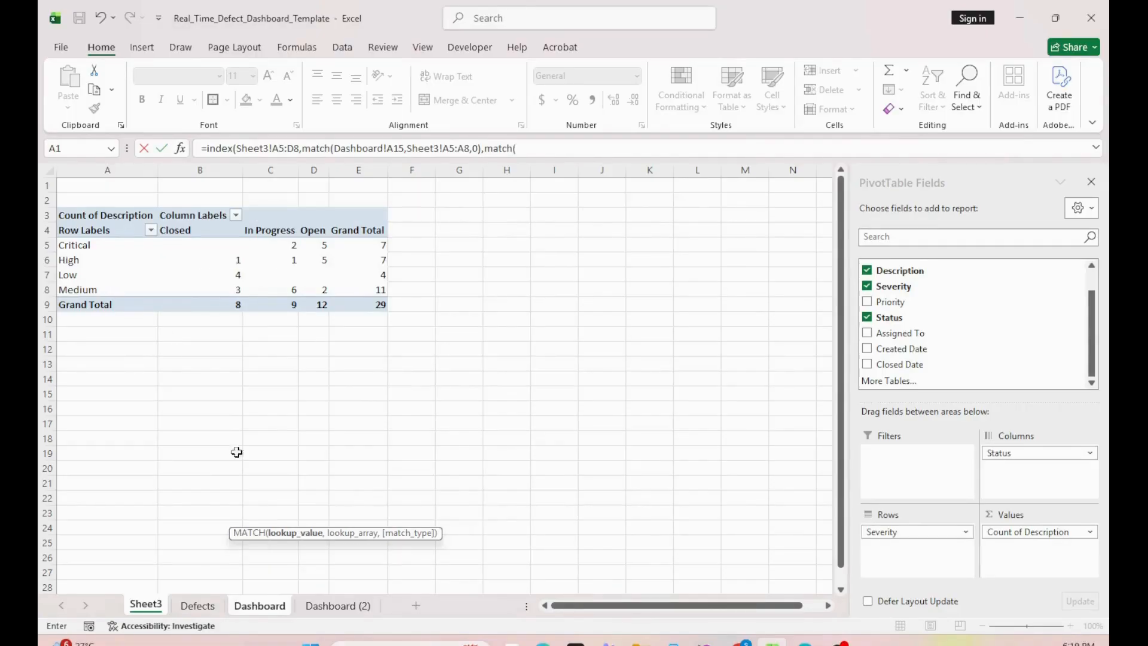
Step: Complete the INDEX formula with an exact column MATCH of Dashboard!B14 in Sheet3!A4:D4
left_click(259, 605)
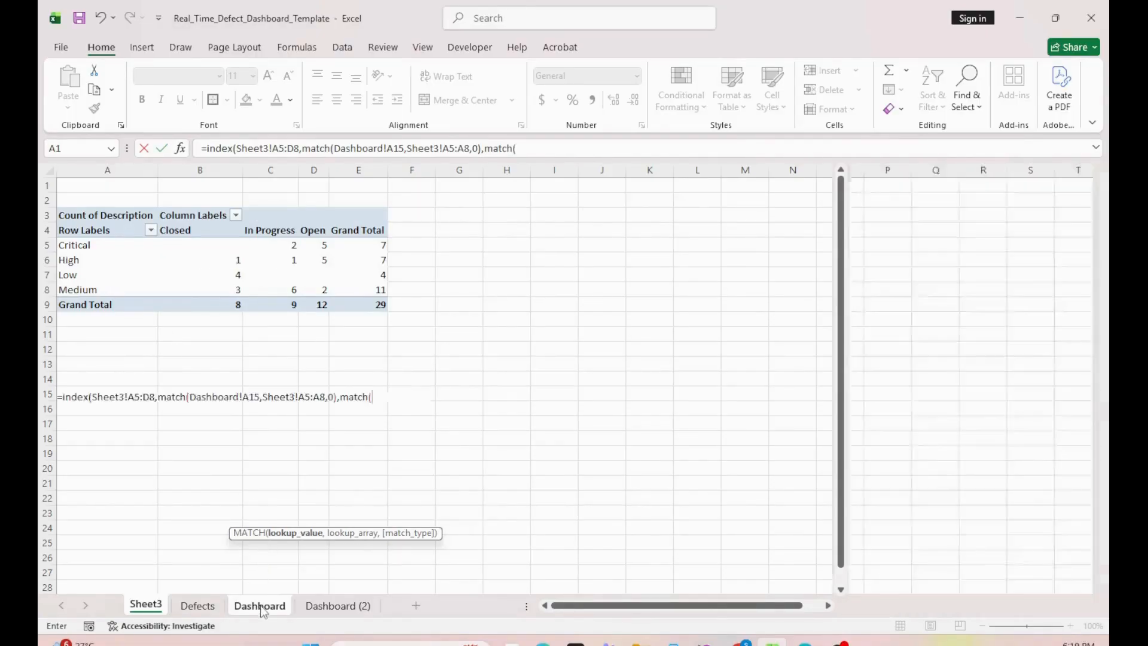
left_click(237, 382)
type(",")
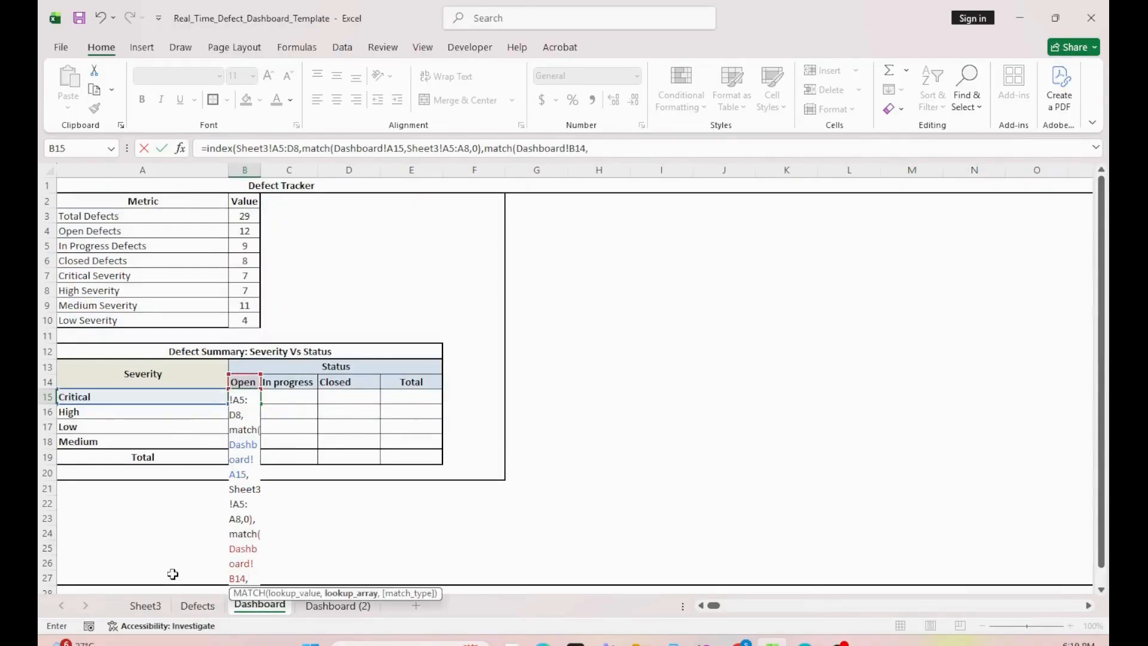
left_click(145, 606)
left_click_drag(110, 231, 306, 223)
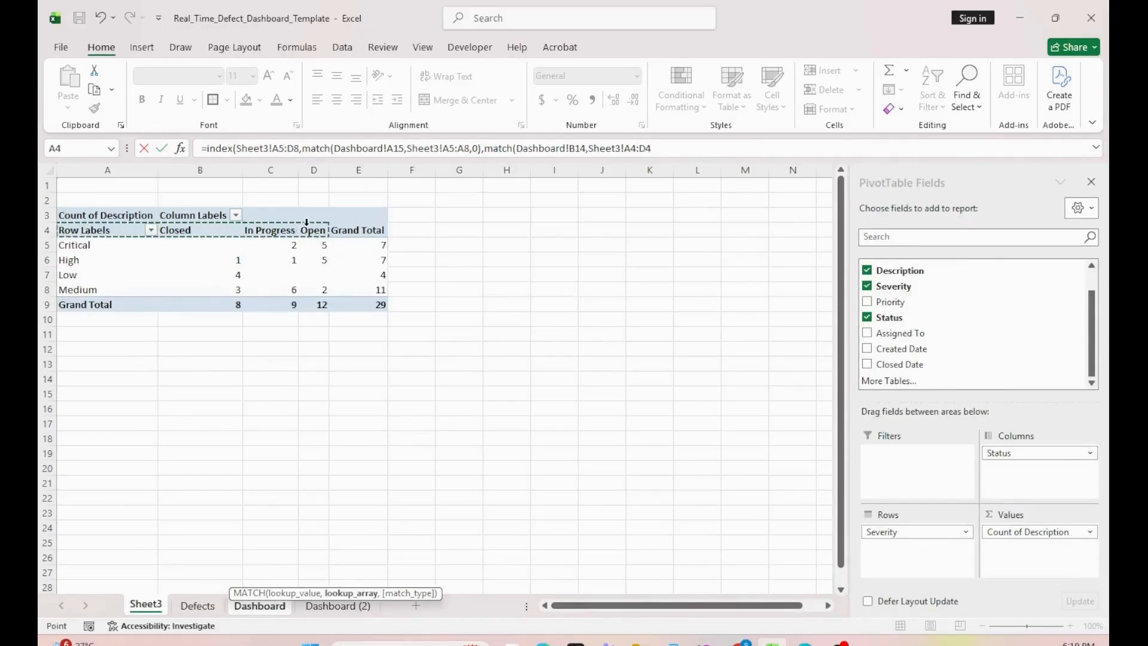
type(",0)")
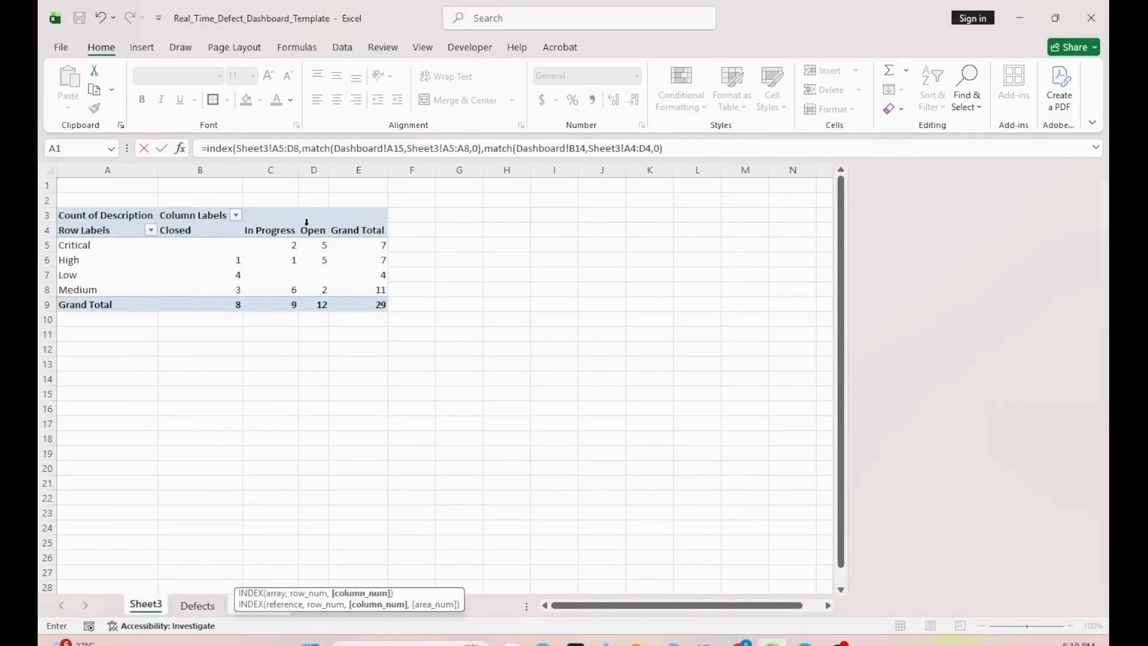
key("Return")
key("Return")
key("Up")
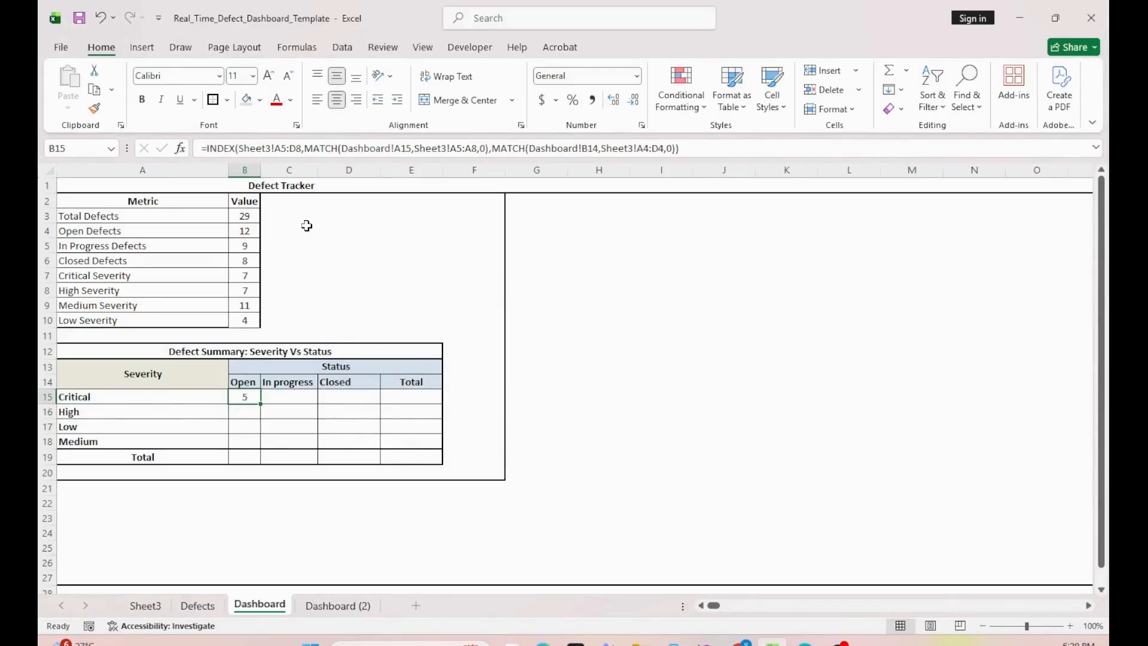
Step: Make the INDEX array in the Critical/Open formula absolute as Sheet3!$A$5:$D$8
key("F2")
left_click(139, 397)
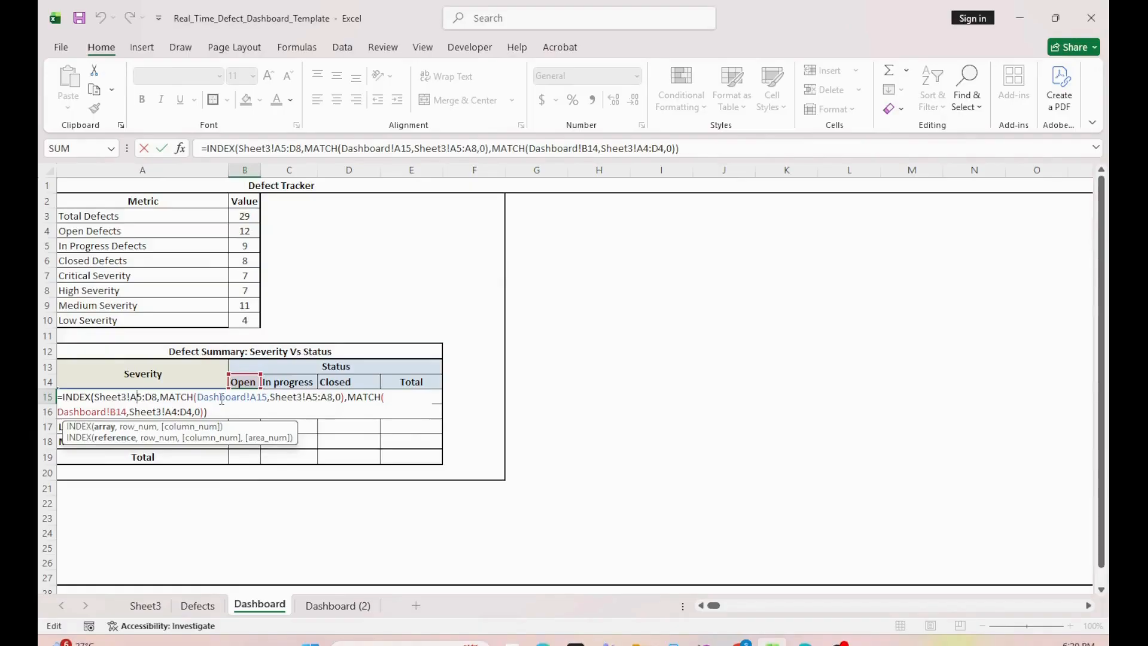
key("F4")
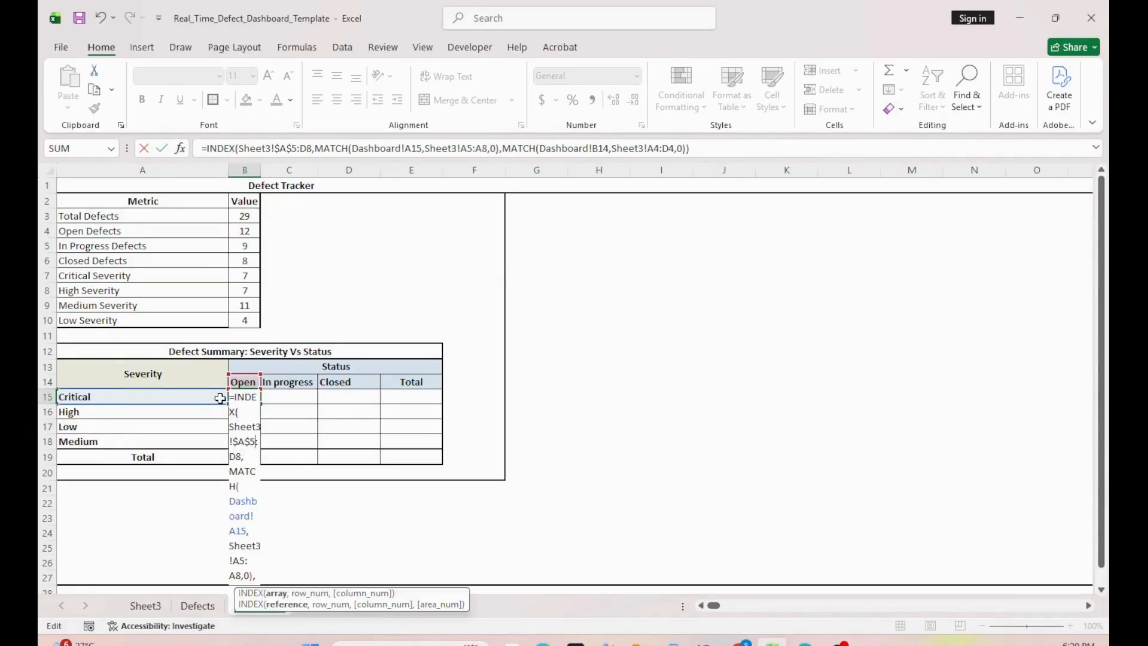
key("Right")
key("Right")
key("F4")
key("Right")
key("Right")
key("Right")
key("Right")
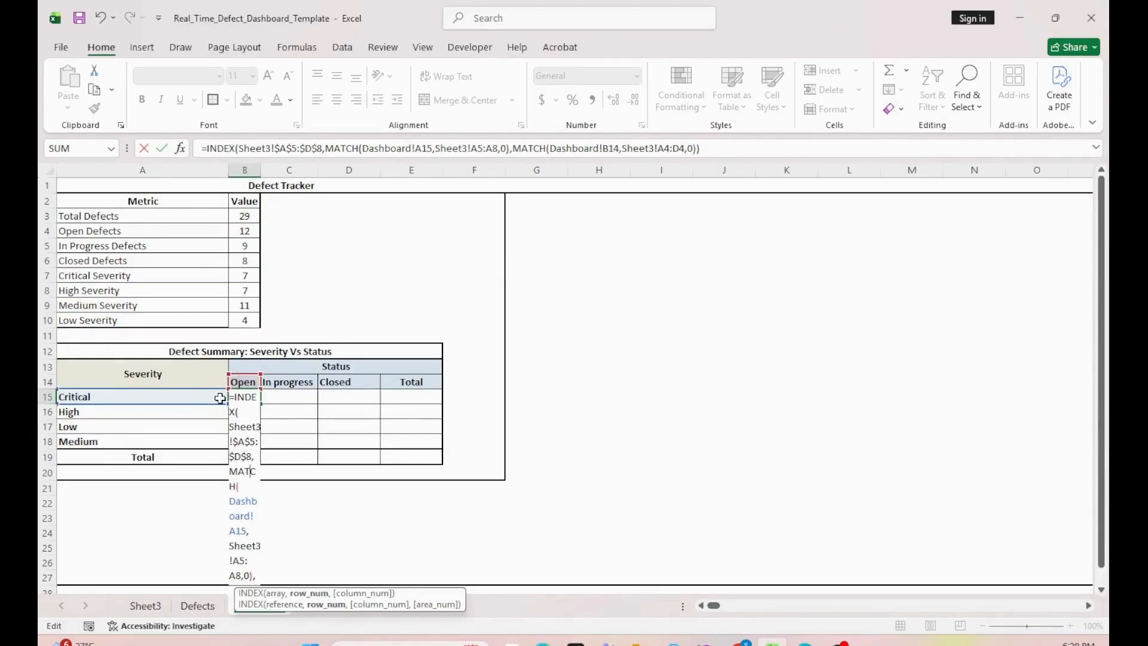
key("Return")
key("Up")
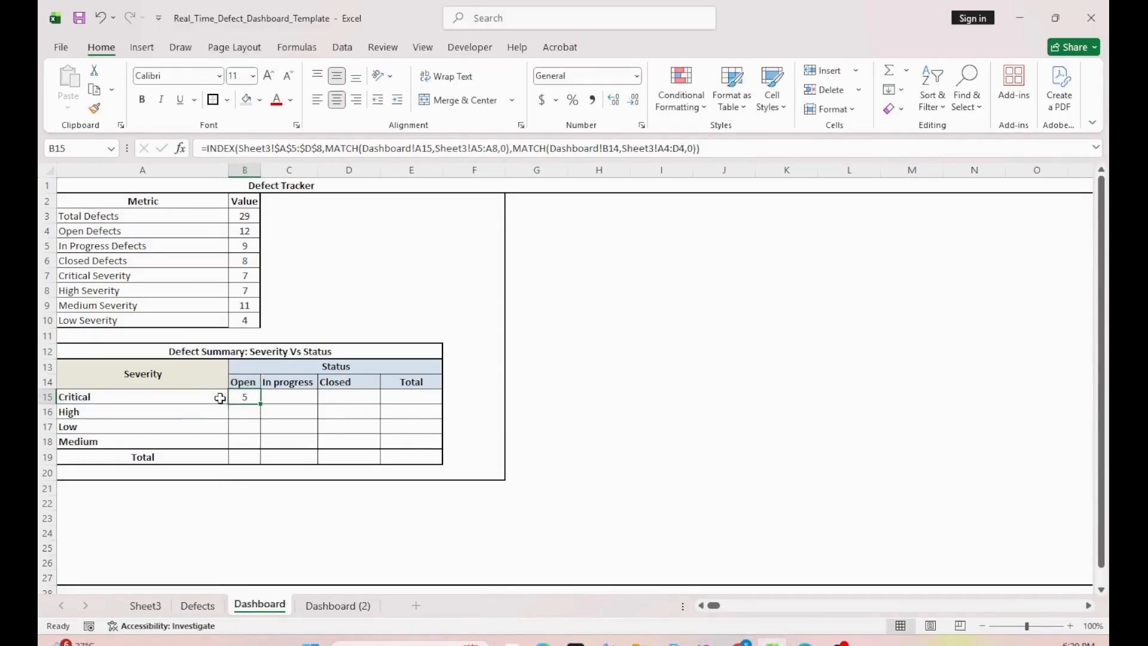
Step: In the row MATCH, lock the lookup value's column as $A15 and make the range absolute as Sheet3!$A$5:$A$8
left_click(423, 148)
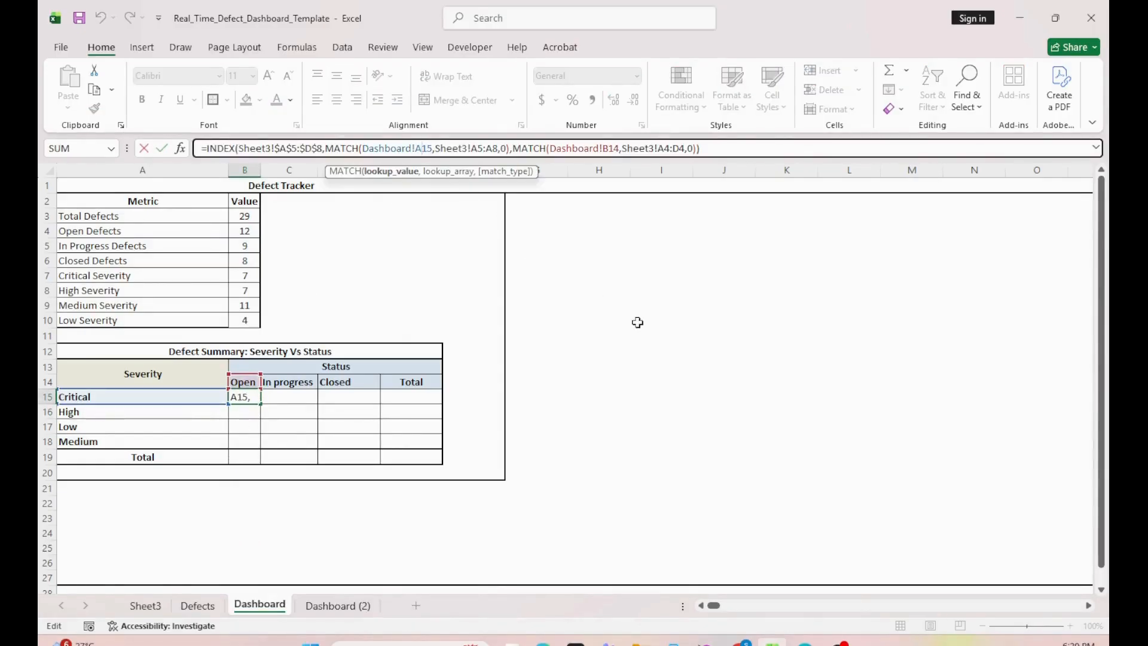
key("F4")
key("F4")
key("F4")
key("Right")
key("Right")
key("Right")
key("Right")
key("Right")
key("Right")
key("Right")
key("Right")
key("Right")
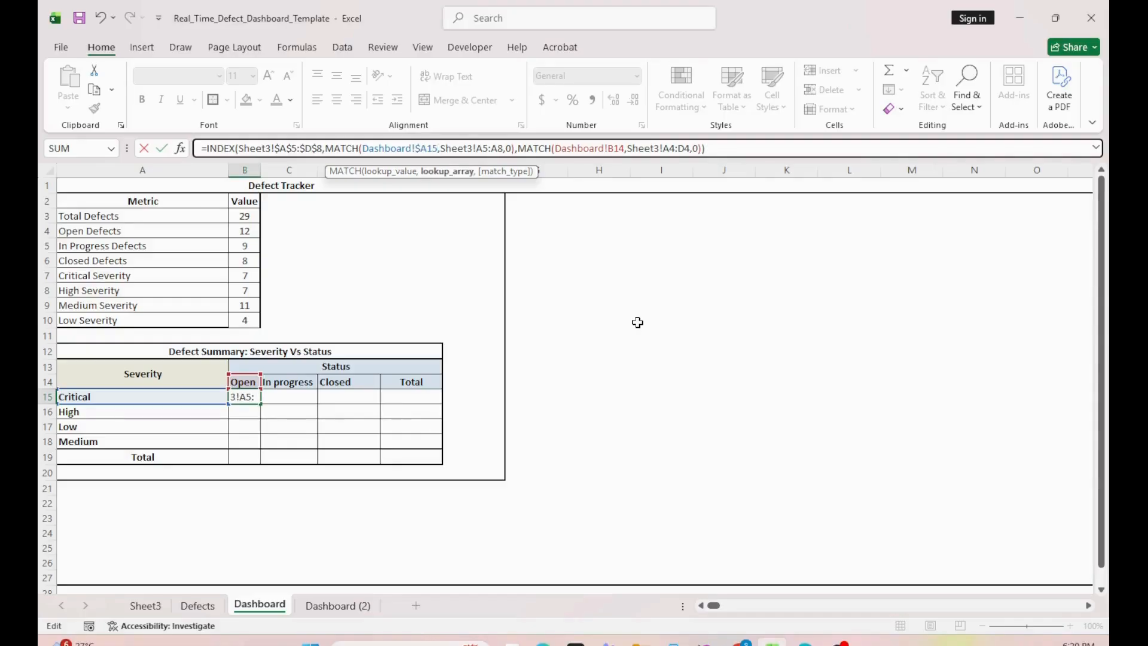
key("F4")
key("Right")
key("Right")
key("F4")
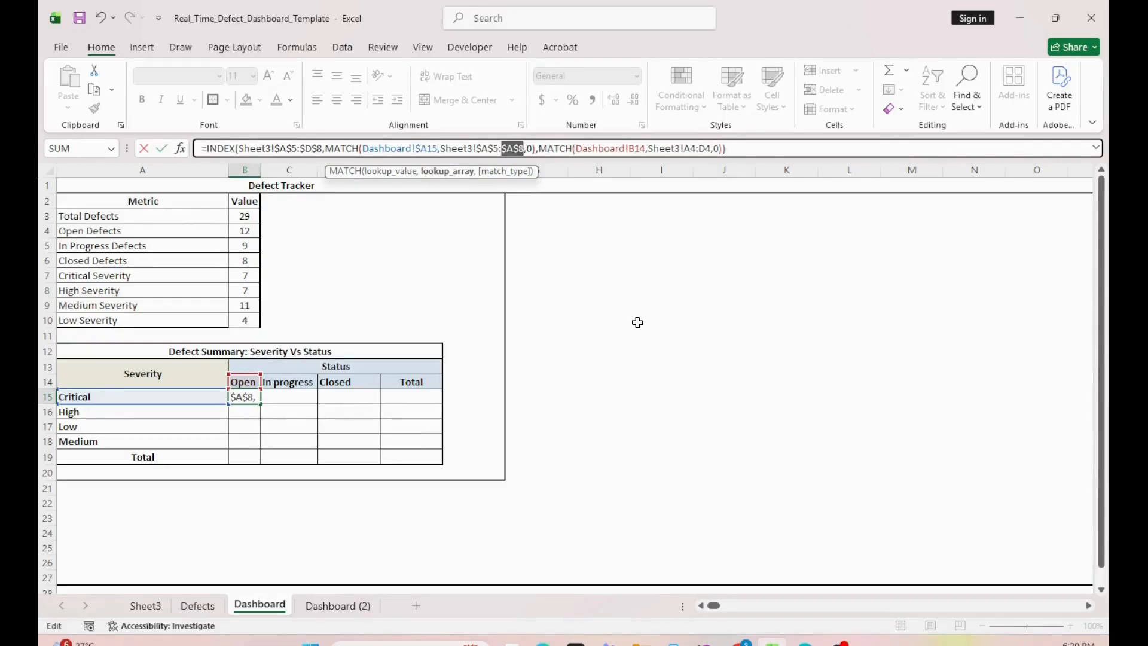
Step: In the column MATCH, lock the lookup value's row as B$14 and make the range absolute as Sheet3!$A$4:$D$4
key("Right")
key("Right")
key("Right")
key("Right")
key("Right")
key("Right")
key("Right")
key("Right")
key("Right")
key("Right")
key("Right")
key("Right")
key("Right")
key("Right")
key("Right")
key("F4")
key("F4")
key("Right")
key("Right")
key("Right")
key("Right")
key("Right")
key("Right")
key("Right")
key("Right")
key("Right")
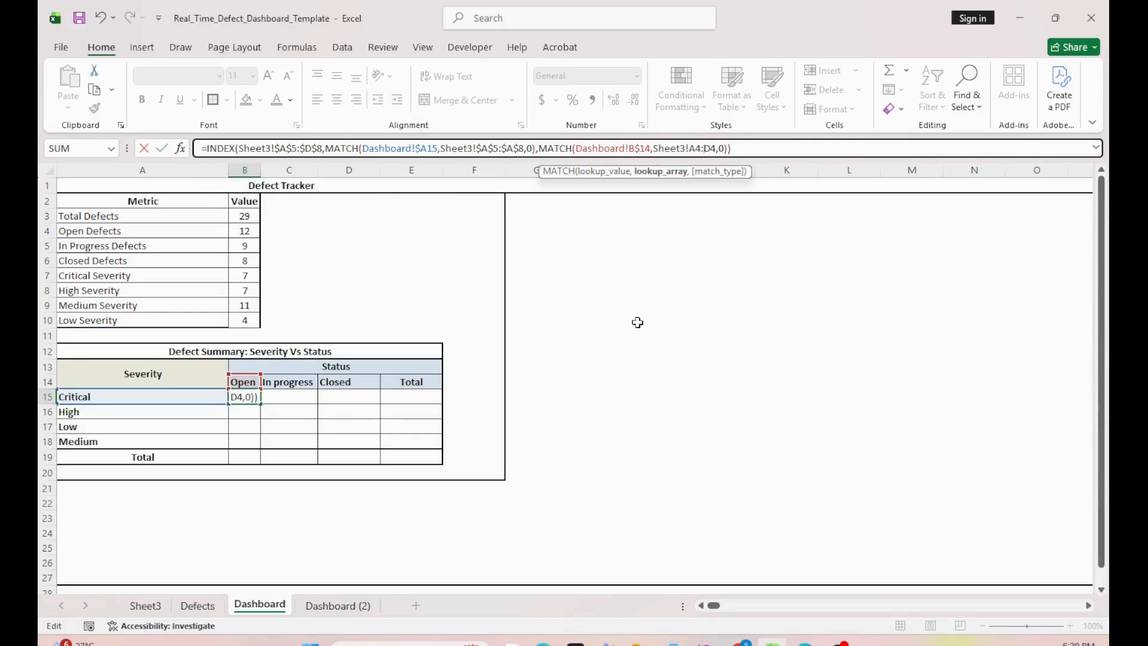
key("F4")
key("F4")
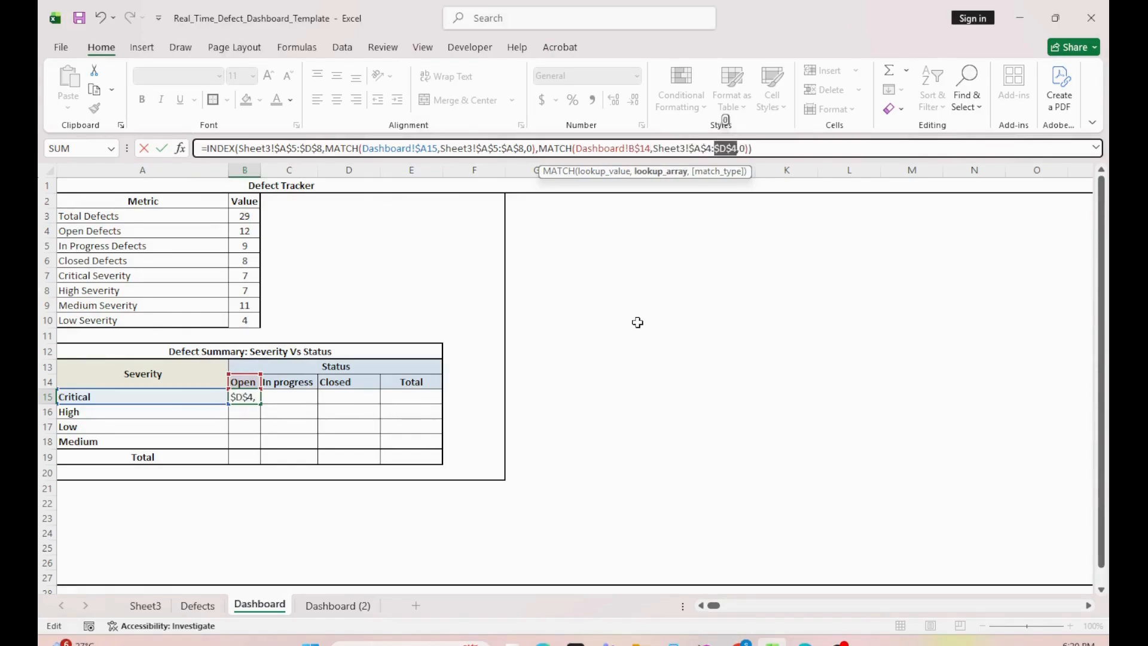
key("Return")
Step: Copy the Critical/Open formula into the In progress and Closed cells of the Critical row
key("Up")
key("ctrl+c")
key("Right")
key("ctrl+v")
key("Right")
key("ctrl+v")
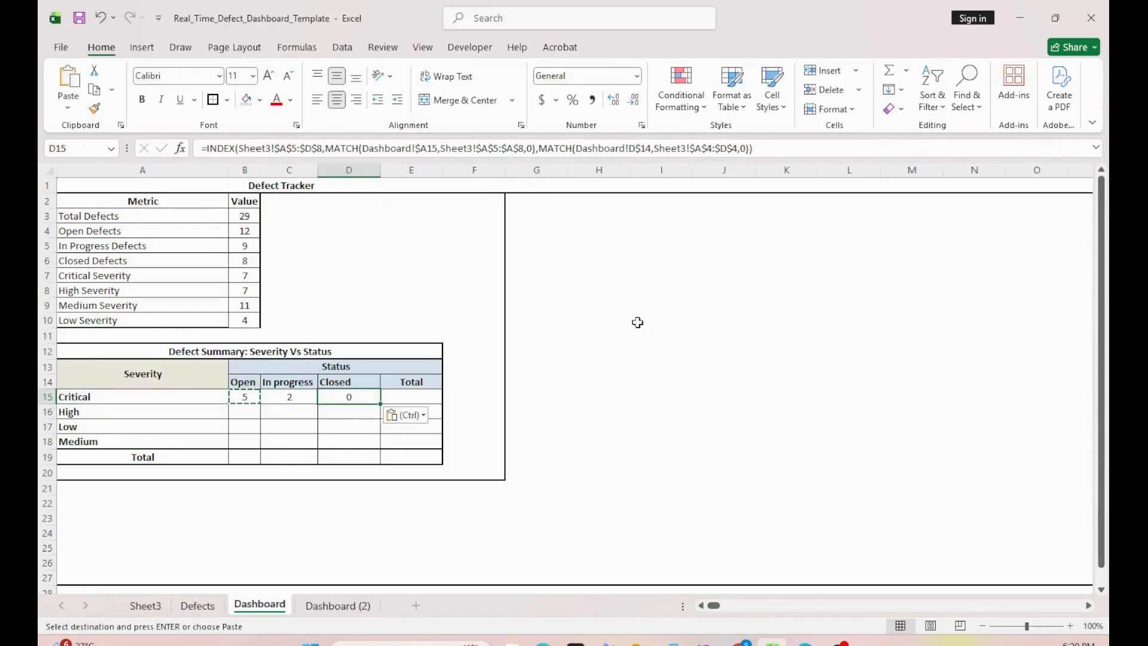
Step: Copy the Critical row's three status formulas into the High, Low and Medium rows
key("shift+Left")
key("shift+Left")
key("ctrl+c")
key("Down")
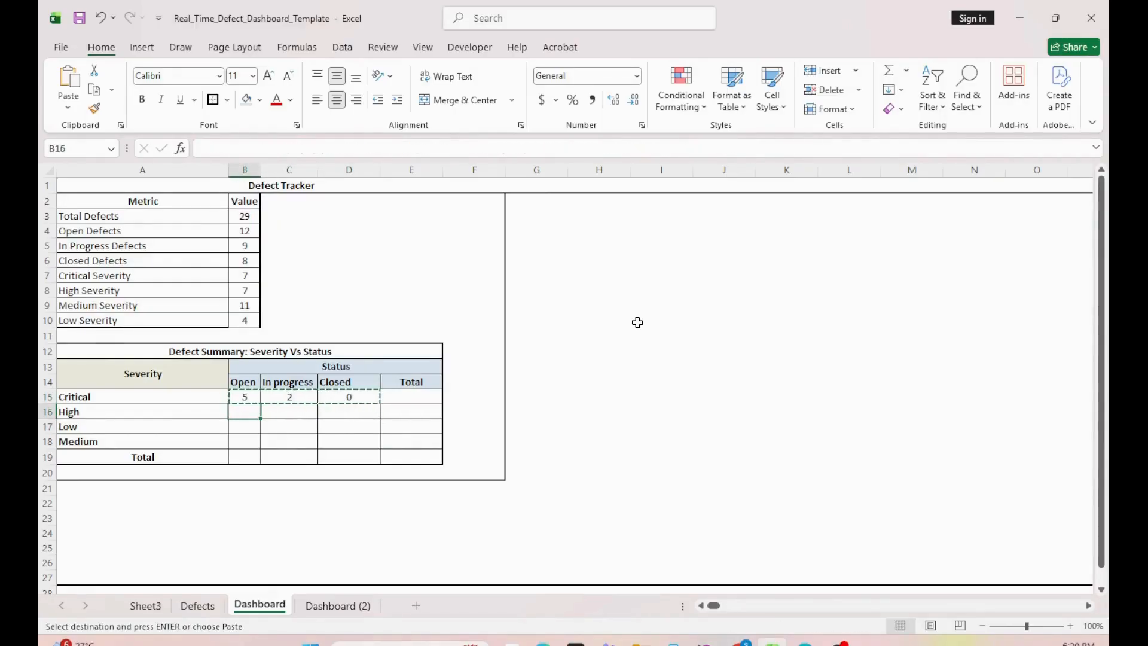
key("ctrl+v")
key("Down")
key("ctrl+v")
key("Down")
key("ctrl+v")
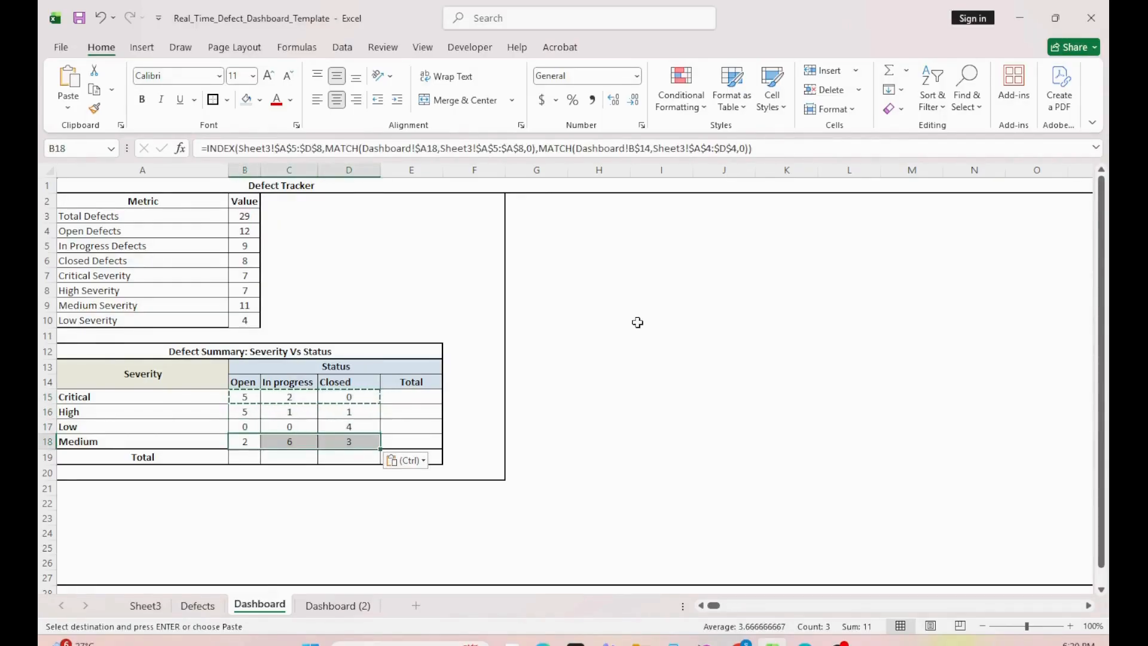
Step: Fill the Total column and Total row of the severity vs status summary with AutoSum over B15:E19
left_click_drag(407, 396, 400, 436)
key("Escape")
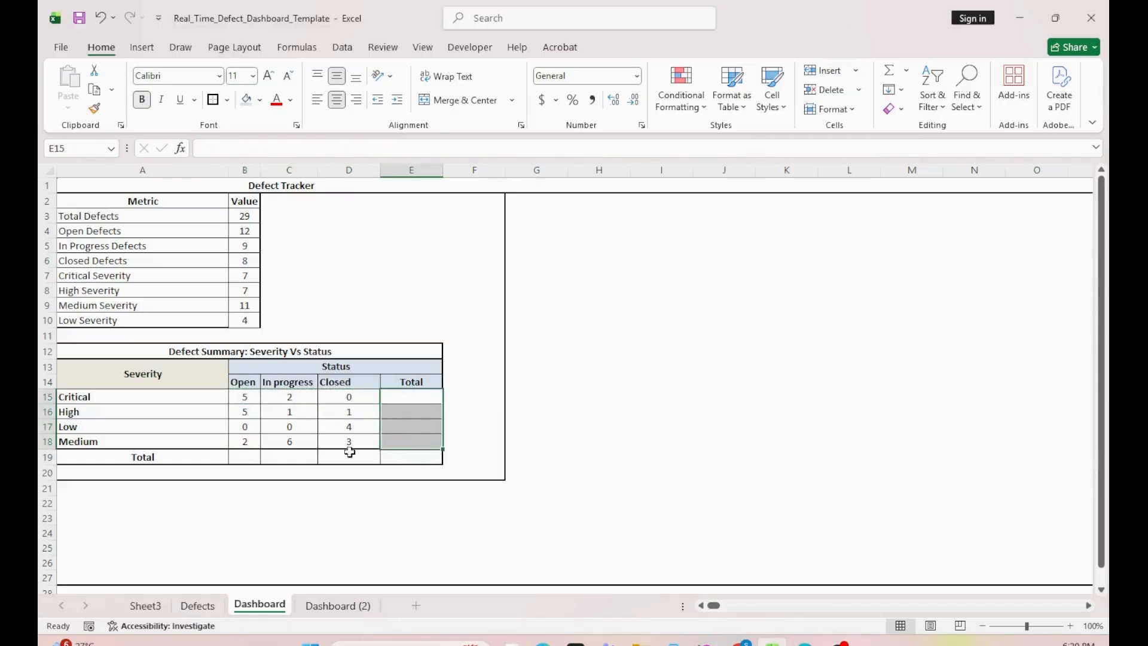
left_click_drag(253, 457, 384, 457)
left_click_drag(246, 397, 403, 464)
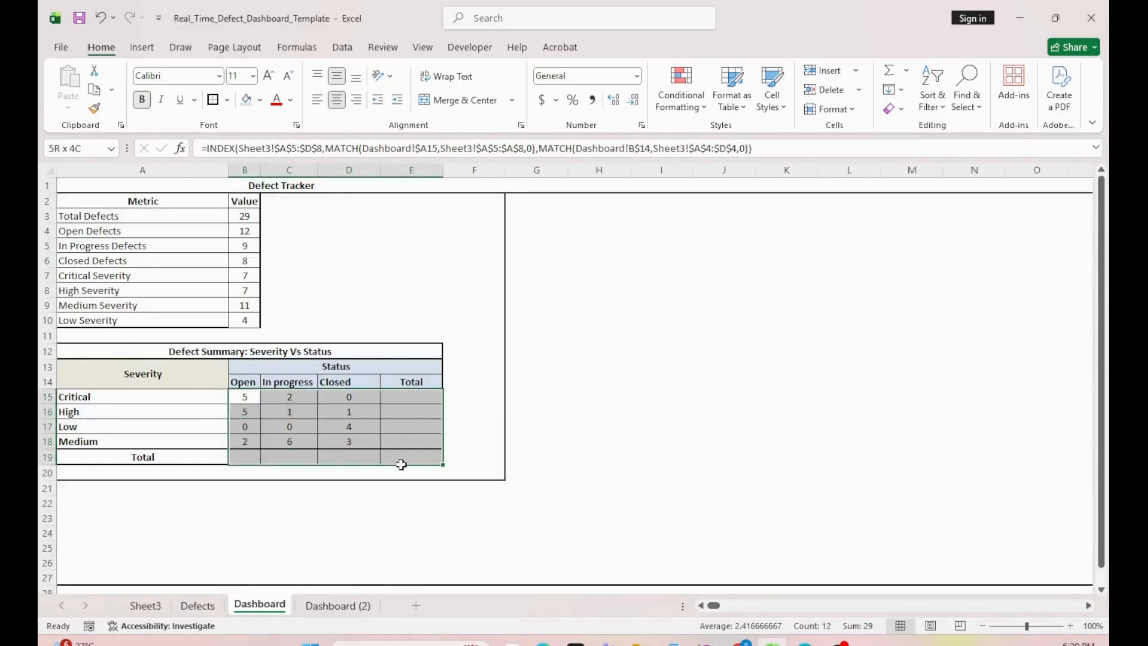
key("alt+equal")
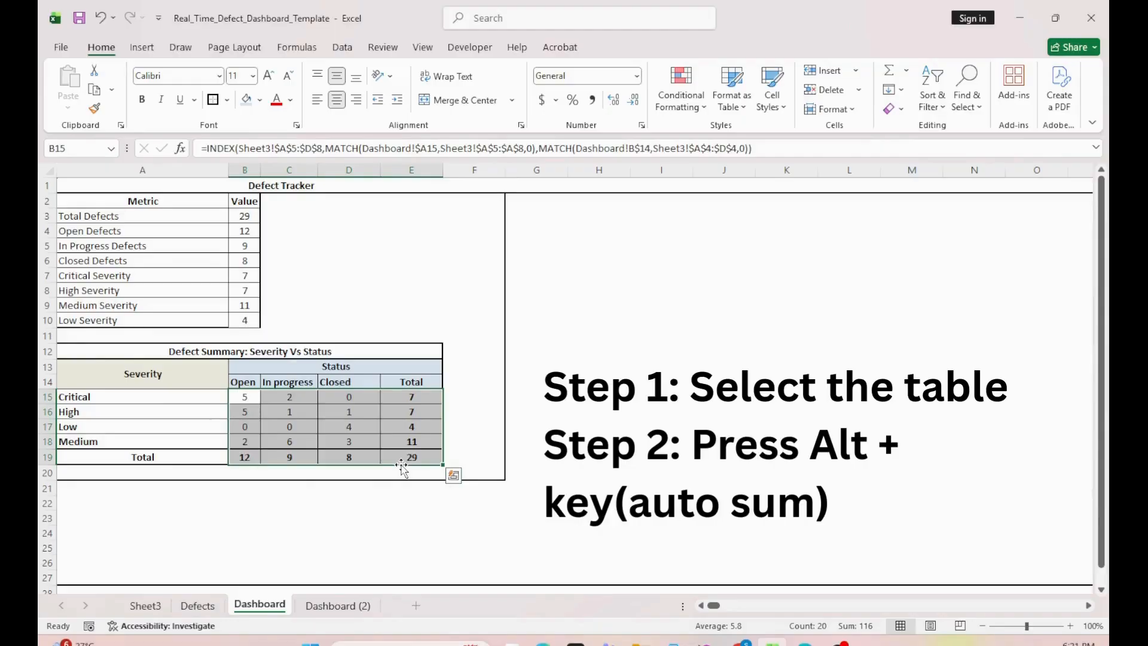
left_click_drag(412, 397, 410, 464)
left_click_drag(256, 457, 390, 457)
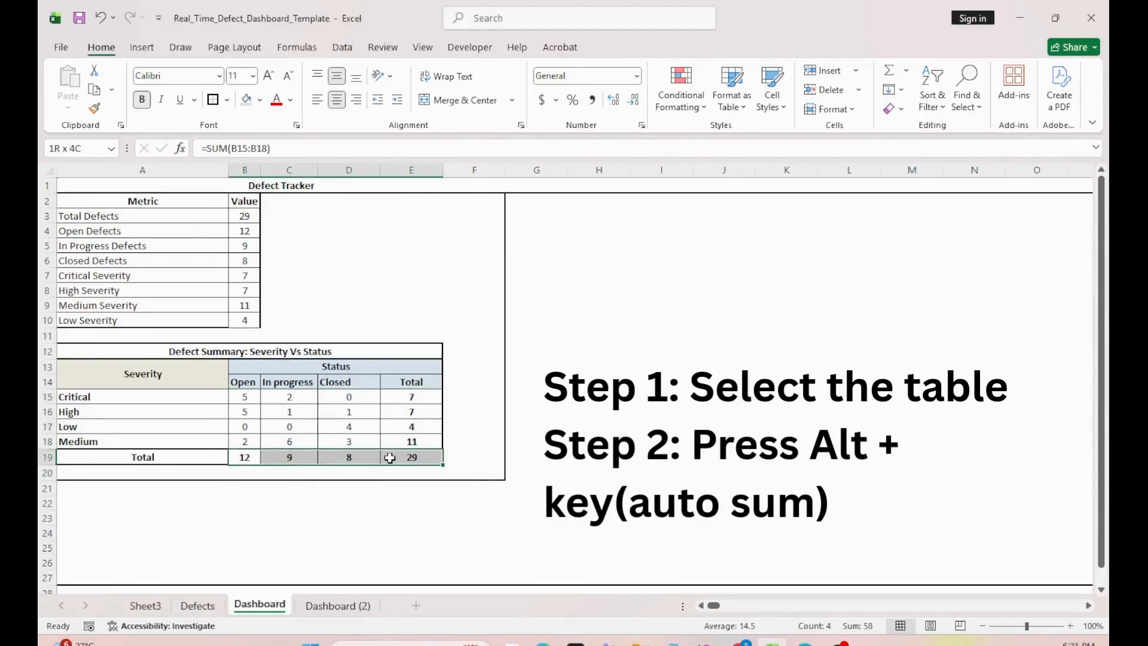
key("alt+equal")
left_click(1020, 15)
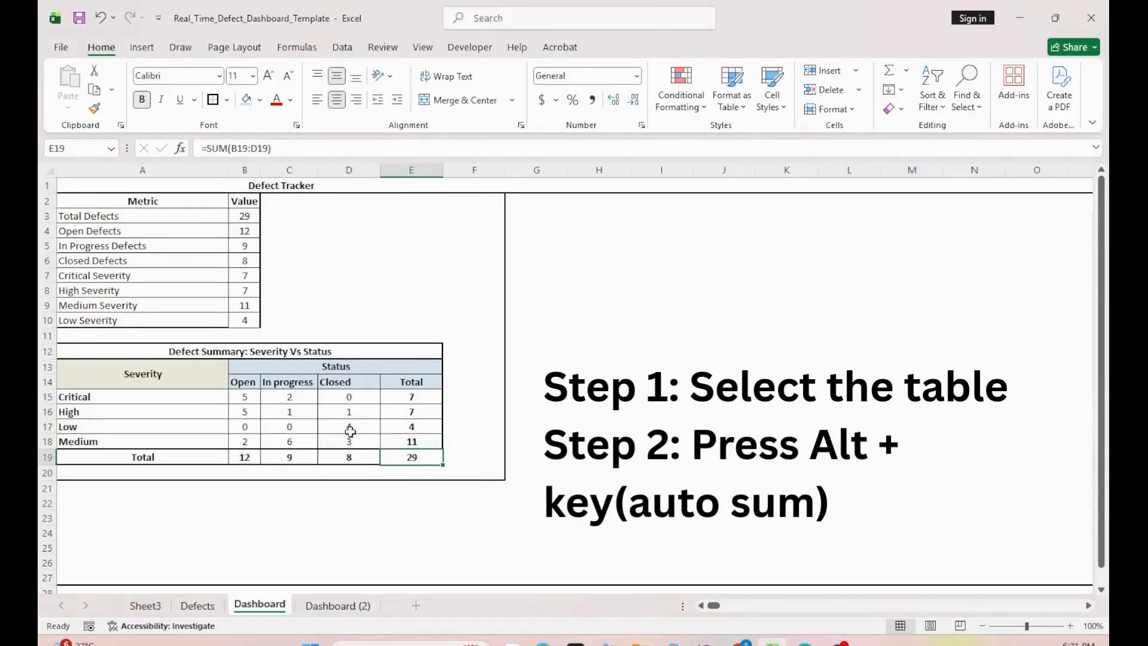
Step: Insert a clustered column chart of the severity vs status table A13:E19, move it beside the tables at G2 and shorten it to row 11
left_click_drag(156, 381, 418, 458)
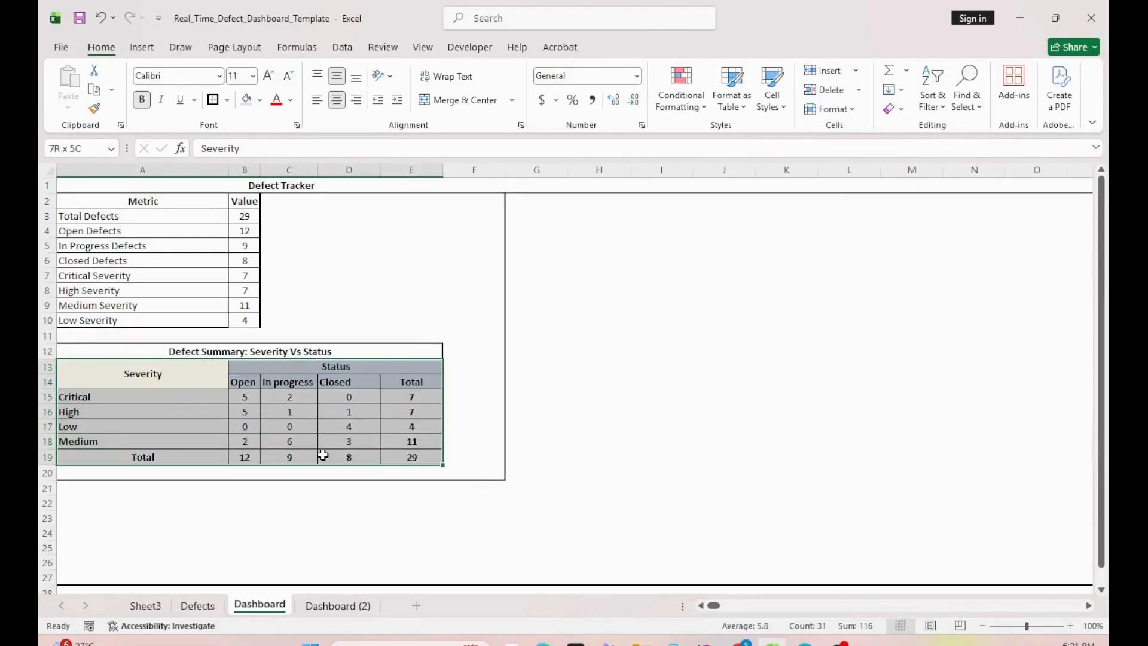
left_click(142, 47)
left_click(491, 71)
left_click(504, 120)
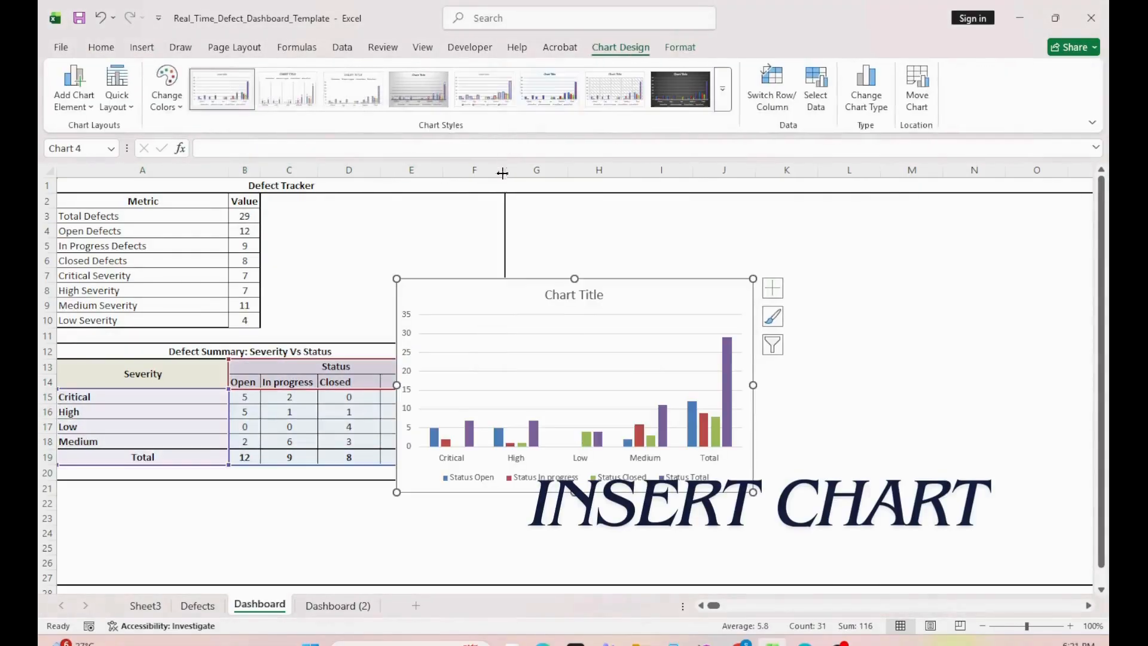
left_click_drag(476, 309, 588, 225)
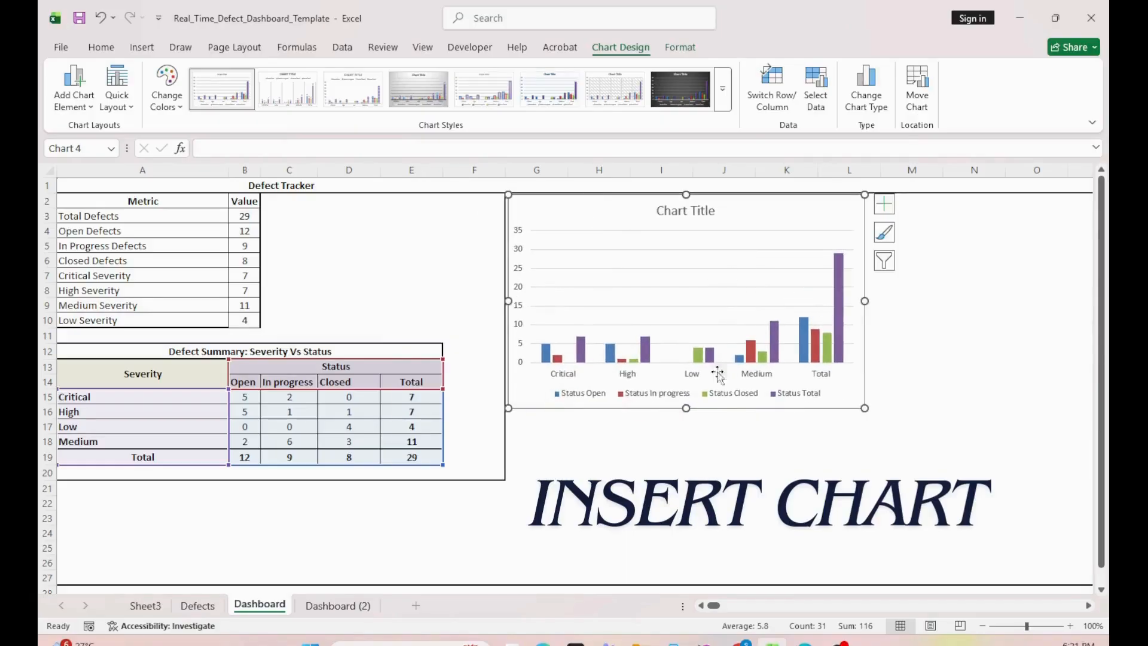
left_click_drag(681, 372, 685, 335)
Step: Add data labels to the column chart and title it "Severity Vs Status"
left_click(884, 204)
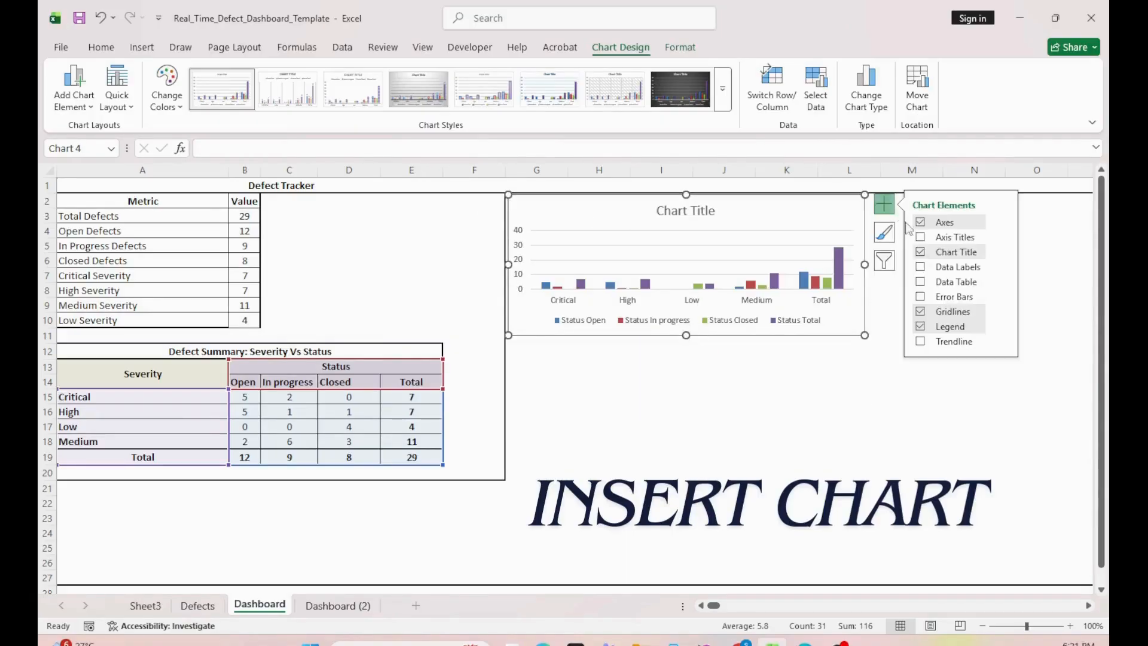
left_click(921, 282)
left_click(920, 282)
left_click(921, 266)
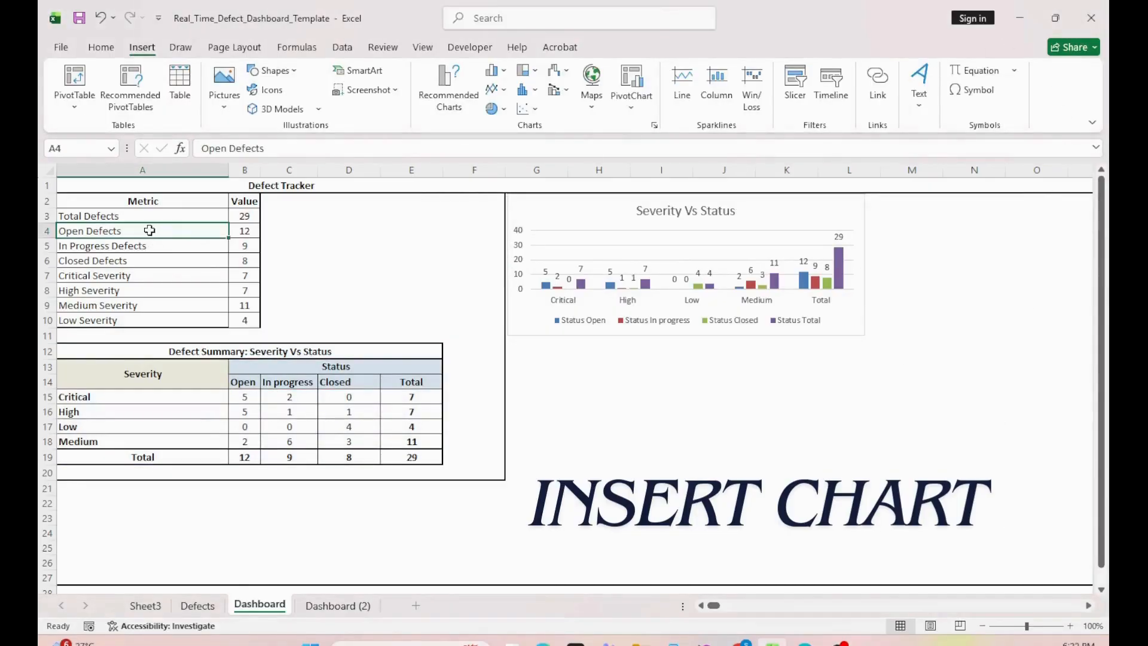
Step: Insert a doughnut chart of the Open, In Progress and Closed Defects values in A4:B6 and fit it smaller below the column chart
left_click_drag(149, 230, 242, 259)
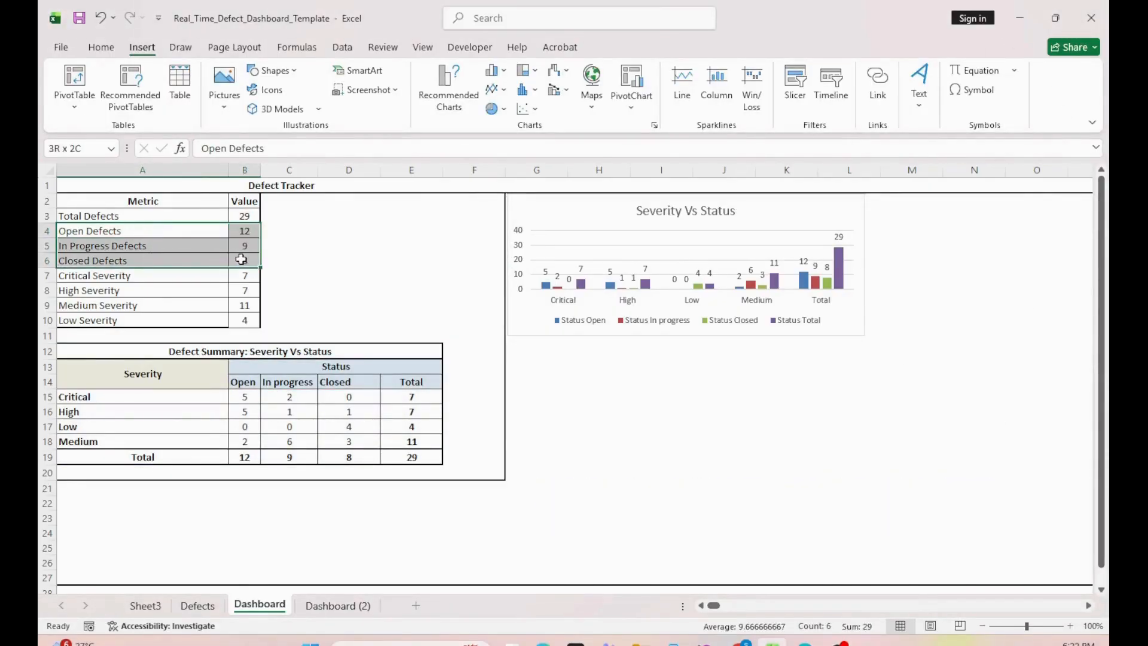
left_click(505, 113)
left_click(505, 300)
left_click_drag(446, 296, 560, 367)
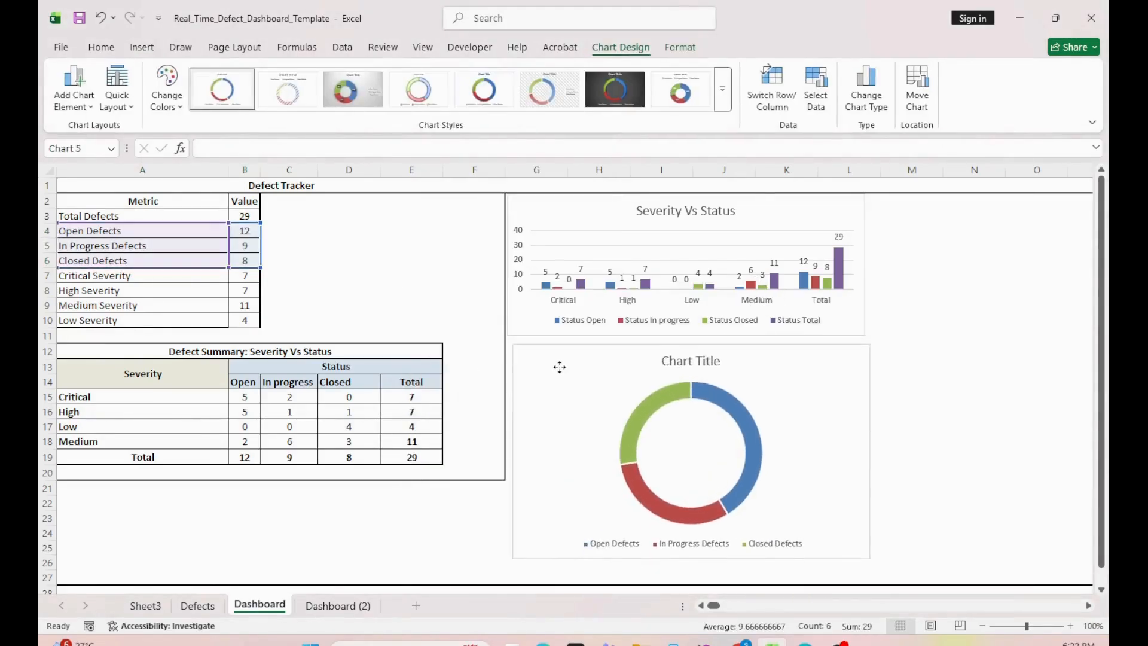
left_click_drag(866, 557, 816, 513)
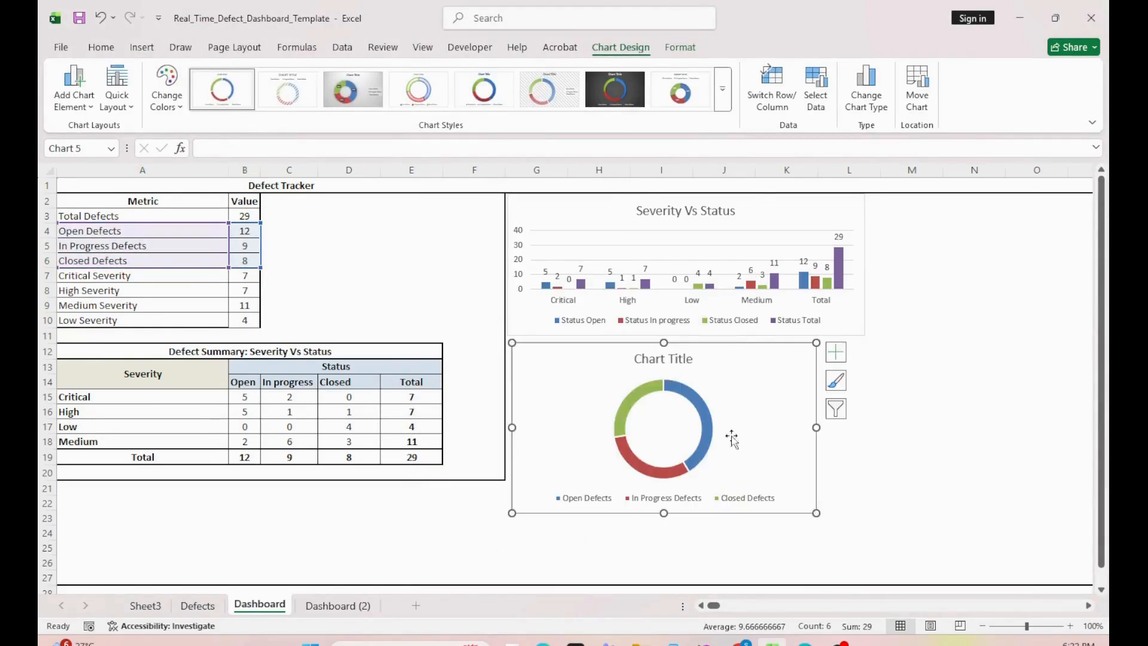
Step: Add data labels to the defect status doughnut chart and apply Colorful Palette 4
left_click(836, 351)
left_click(872, 385)
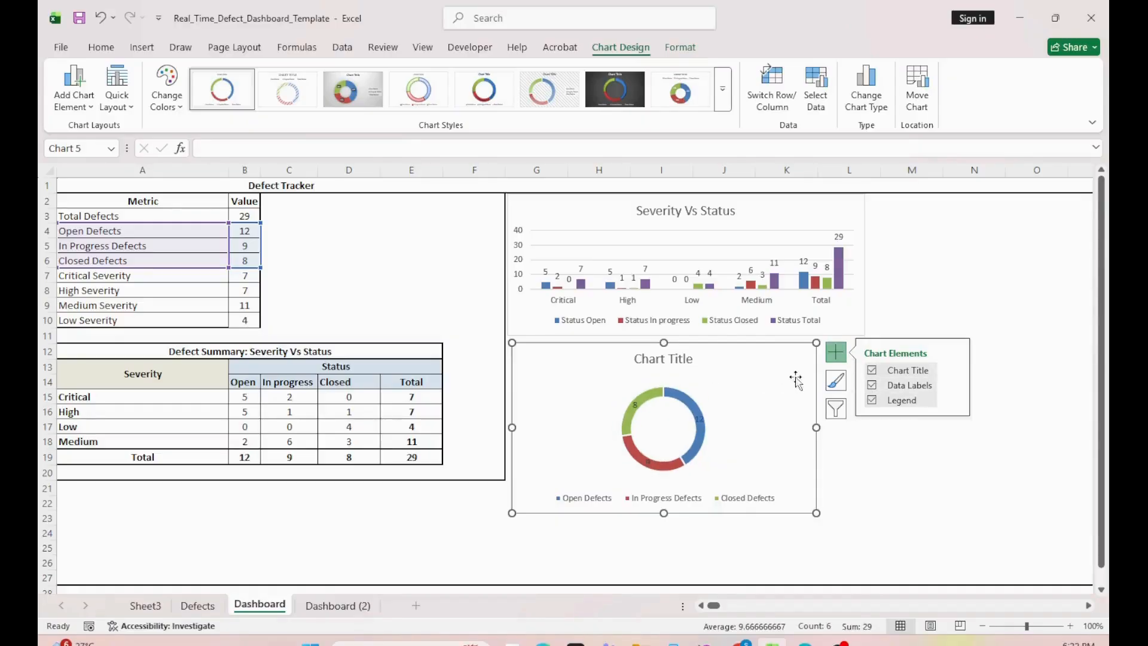
left_click(836, 380)
left_click(921, 352)
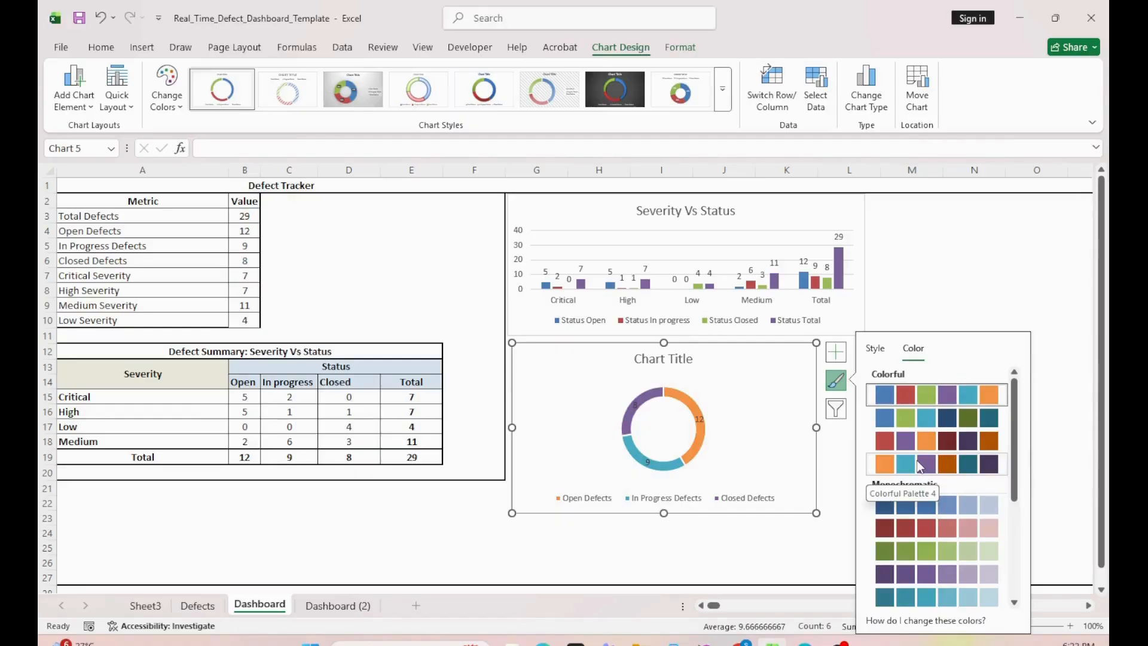
left_click(920, 467)
Step: Change the defect status doughnut chart's title to "Status Summary"
left_click(657, 359)
left_click(658, 359)
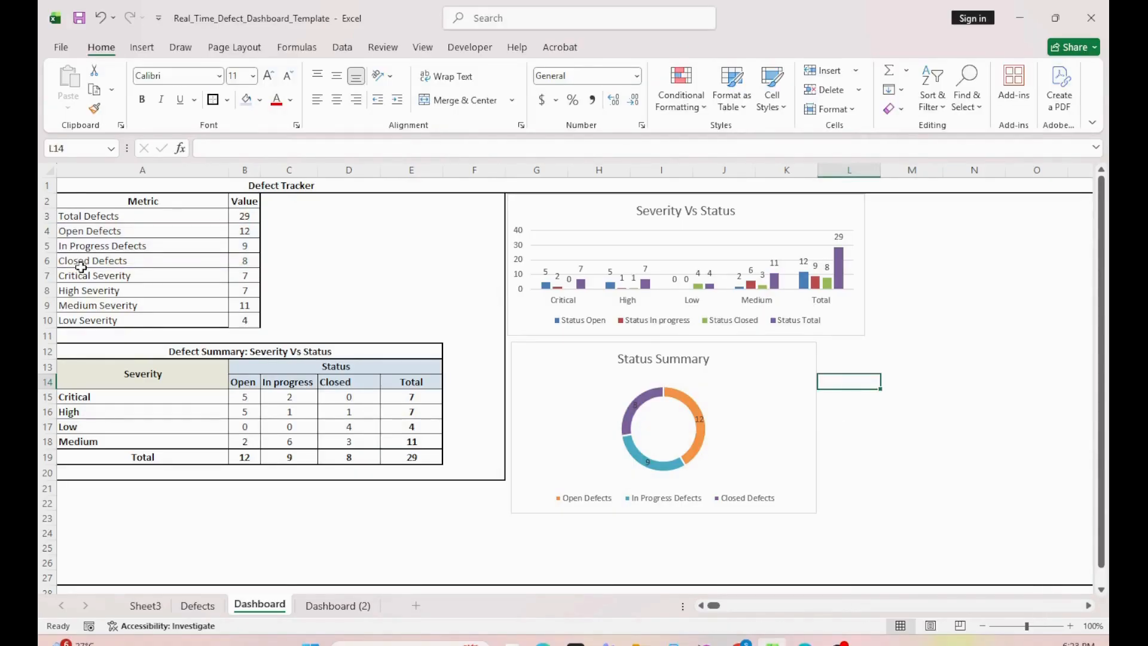
Step: Insert a doughnut chart of the four severity counts in A7:B10 and fit it beside the Status Summary chart
left_click_drag(84, 275, 244, 320)
left_click(135, 48)
left_click(492, 109)
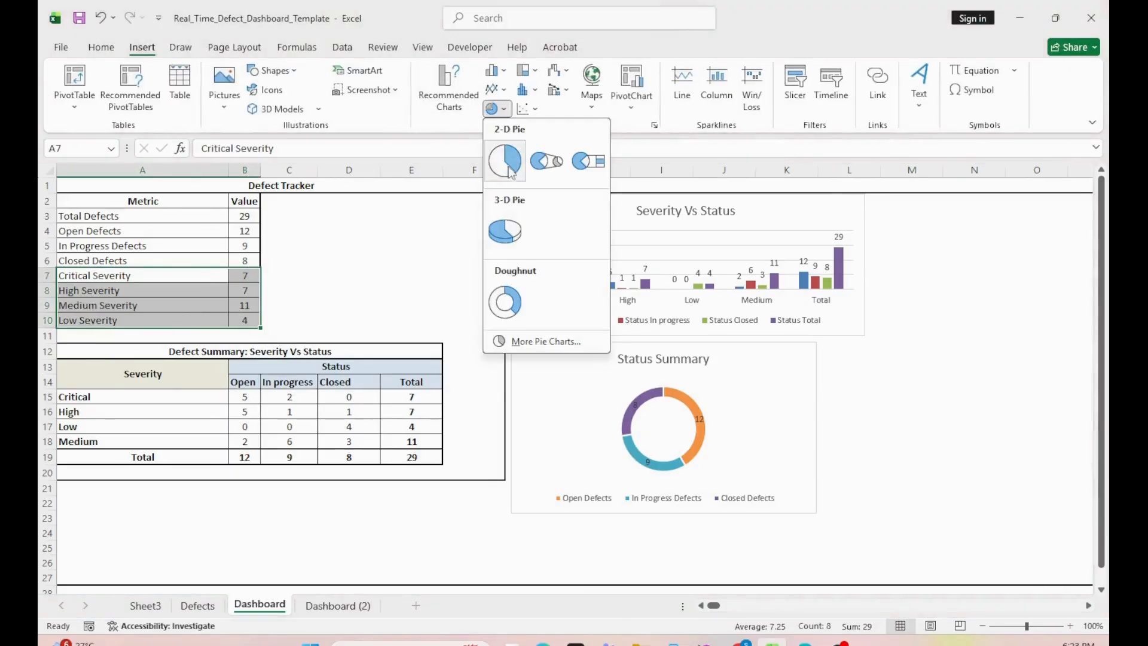
left_click(503, 299)
left_click_drag(474, 303, 646, 317)
left_click_drag(679, 324, 859, 382)
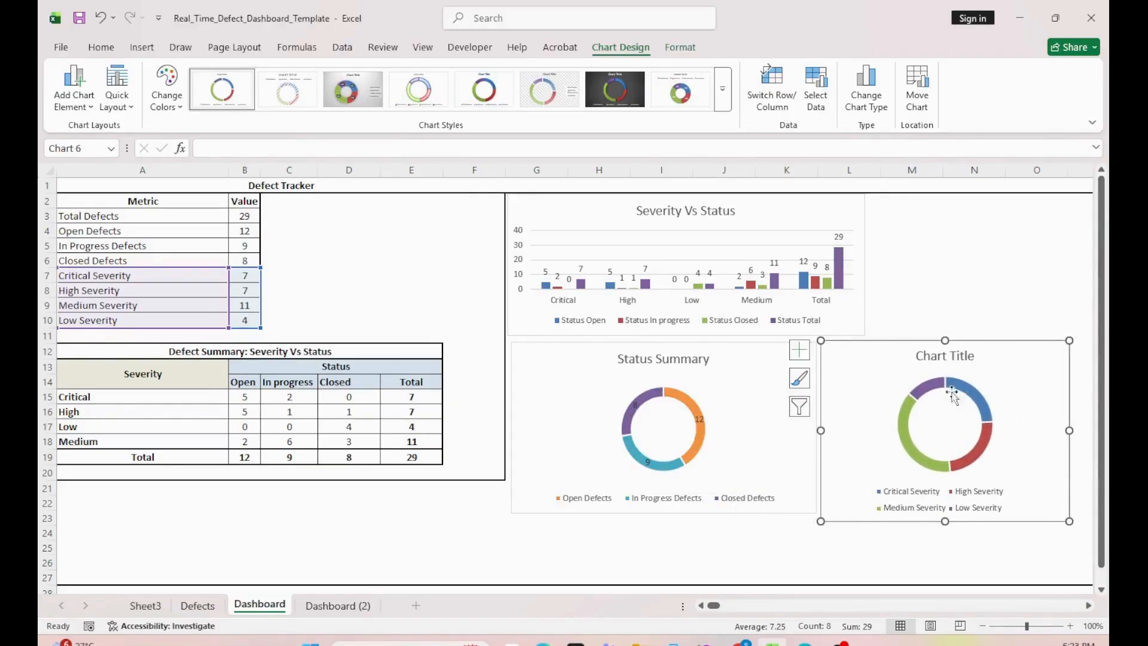
Step: Add data labels to the severity doughnut chart and title it "Severity Summary"
left_click(1086, 365)
left_click(1051, 368)
left_click(800, 349)
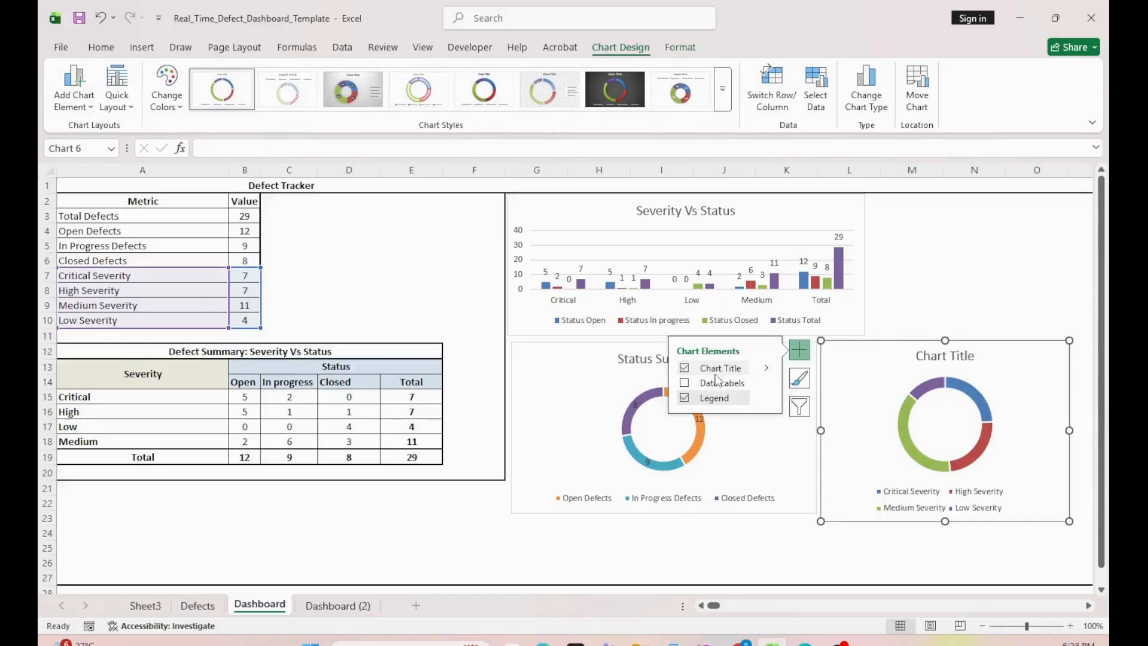
left_click(717, 382)
left_click(941, 355)
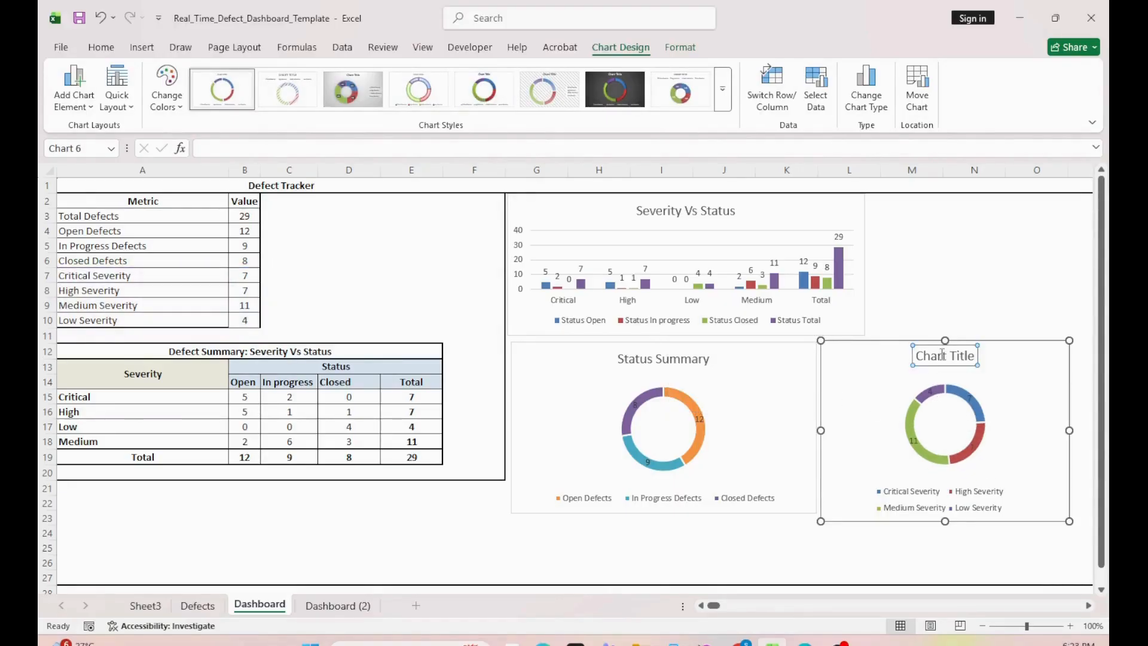
triple_click(940, 355)
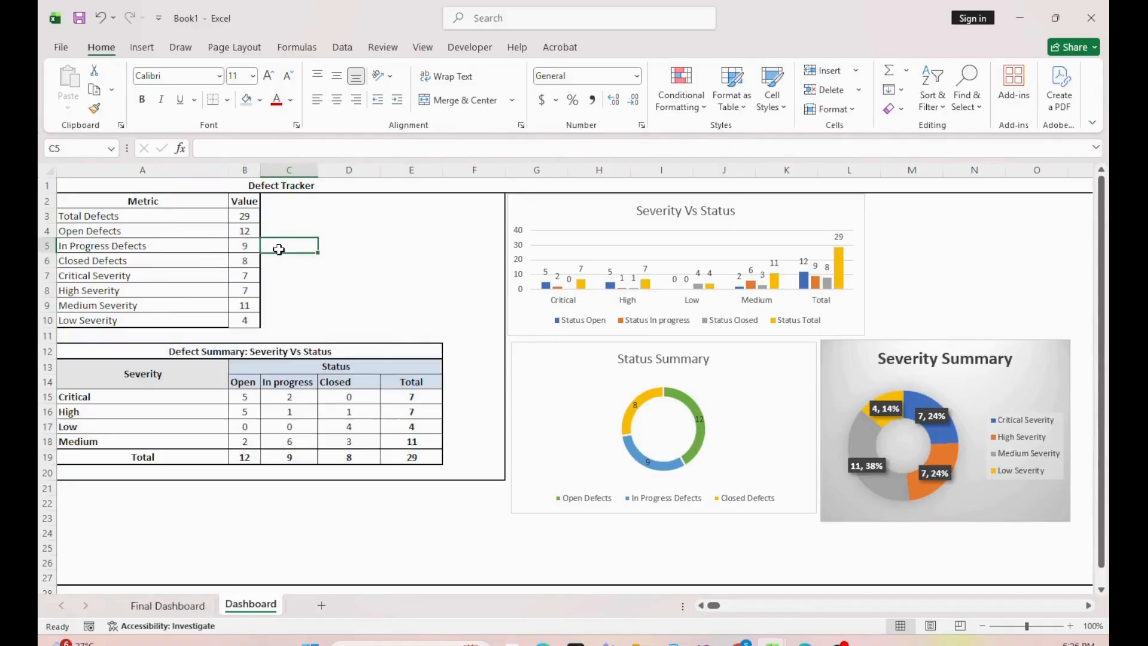
Step: Show the Final Dashboard sheet with the RTM summary report in Book1
left_click(168, 605)
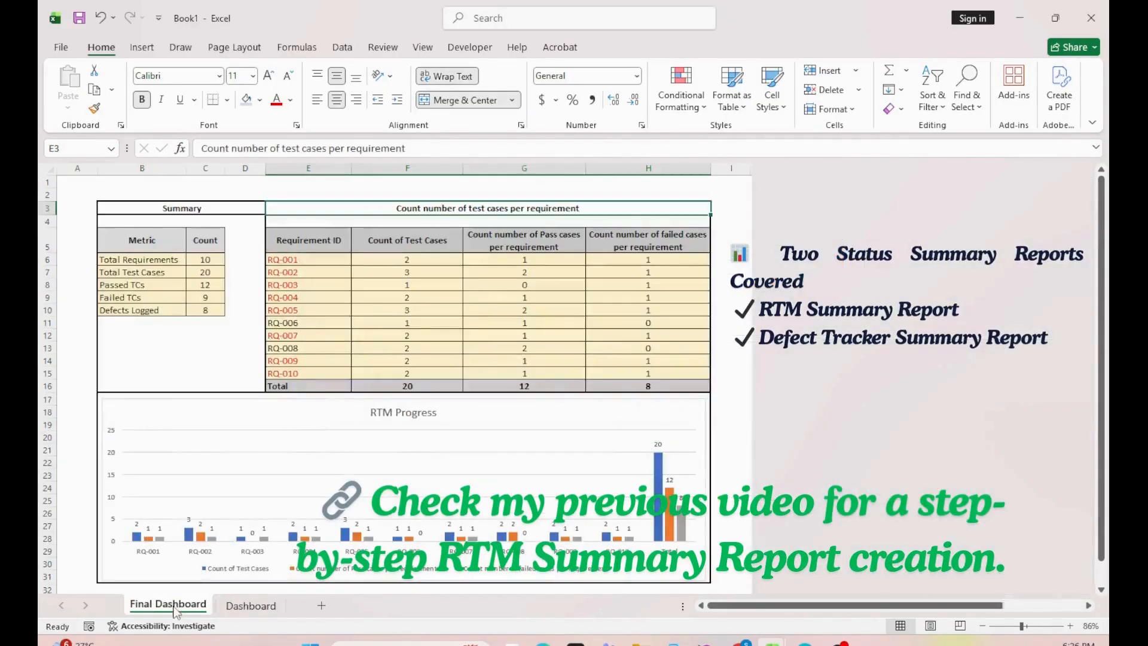